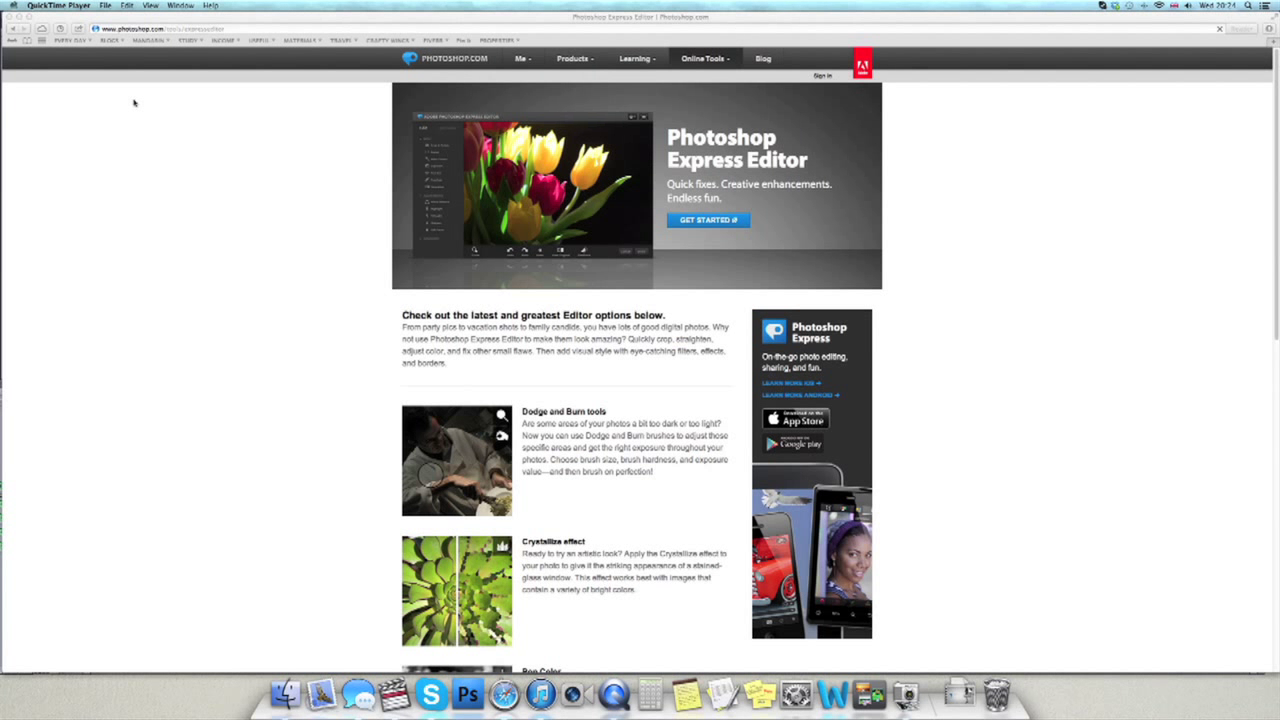
- Bring the Safari window with the photoshop.com Photoshop Express Editor page to the front
left_click(713, 225)
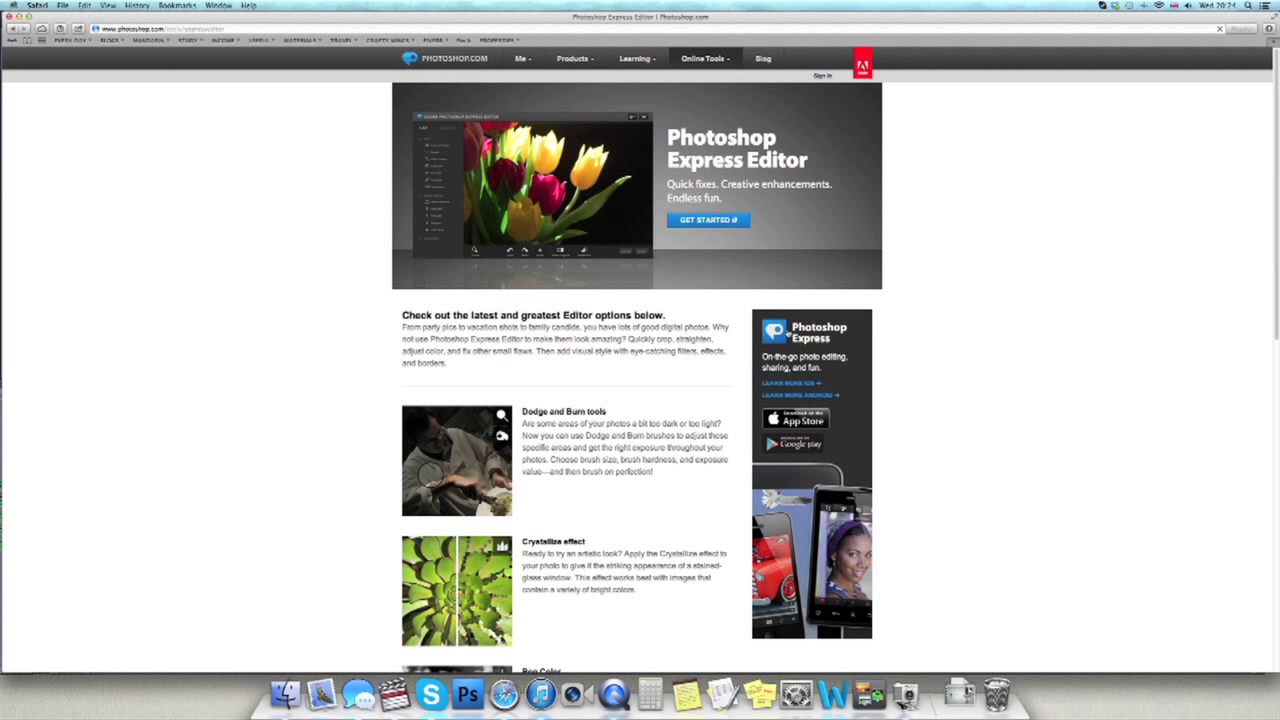
- Upload test 0.JPG, the clay mermaid photo, from the computer into the editor
left_click(712, 221)
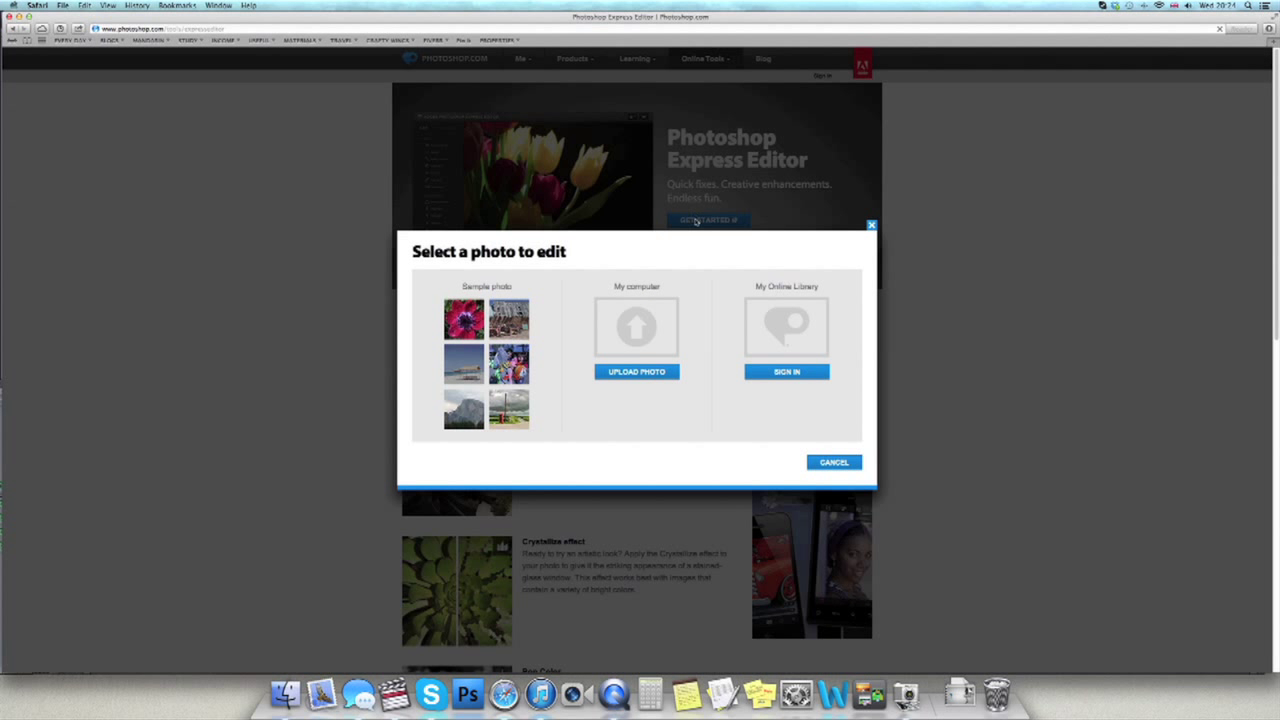
left_click(645, 373)
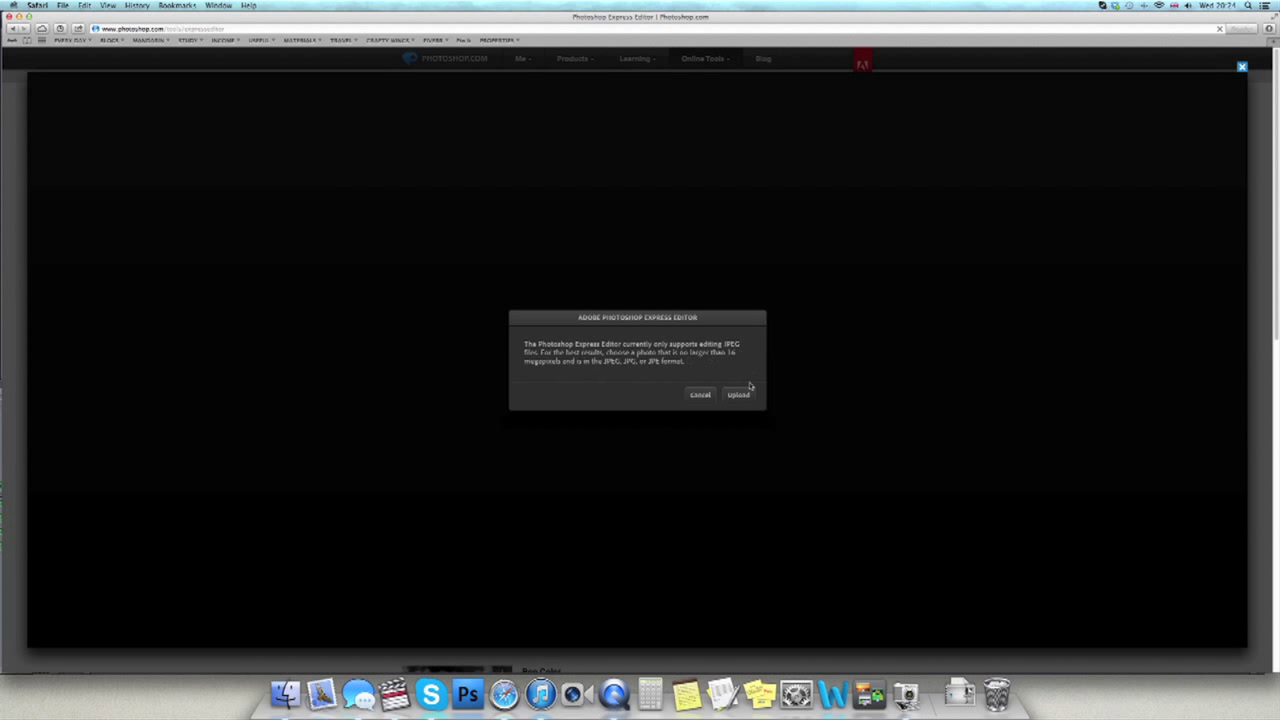
left_click(743, 398)
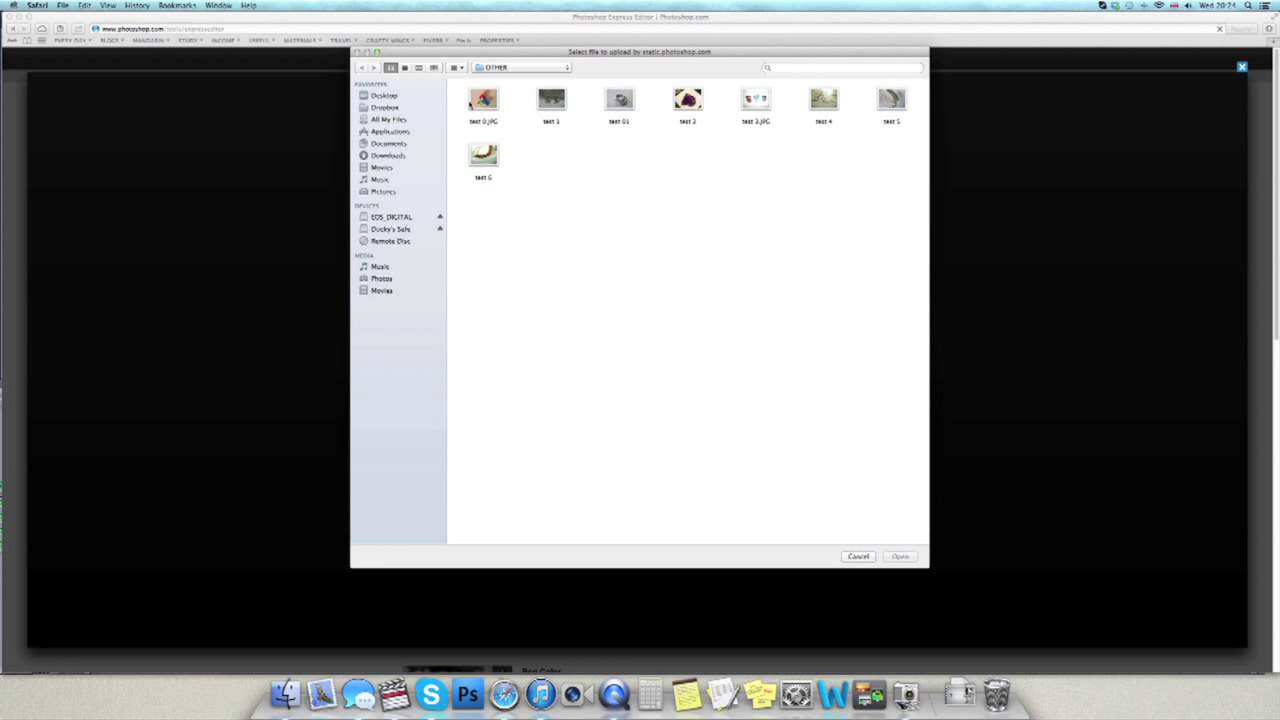
left_click(472, 106)
key("Return")
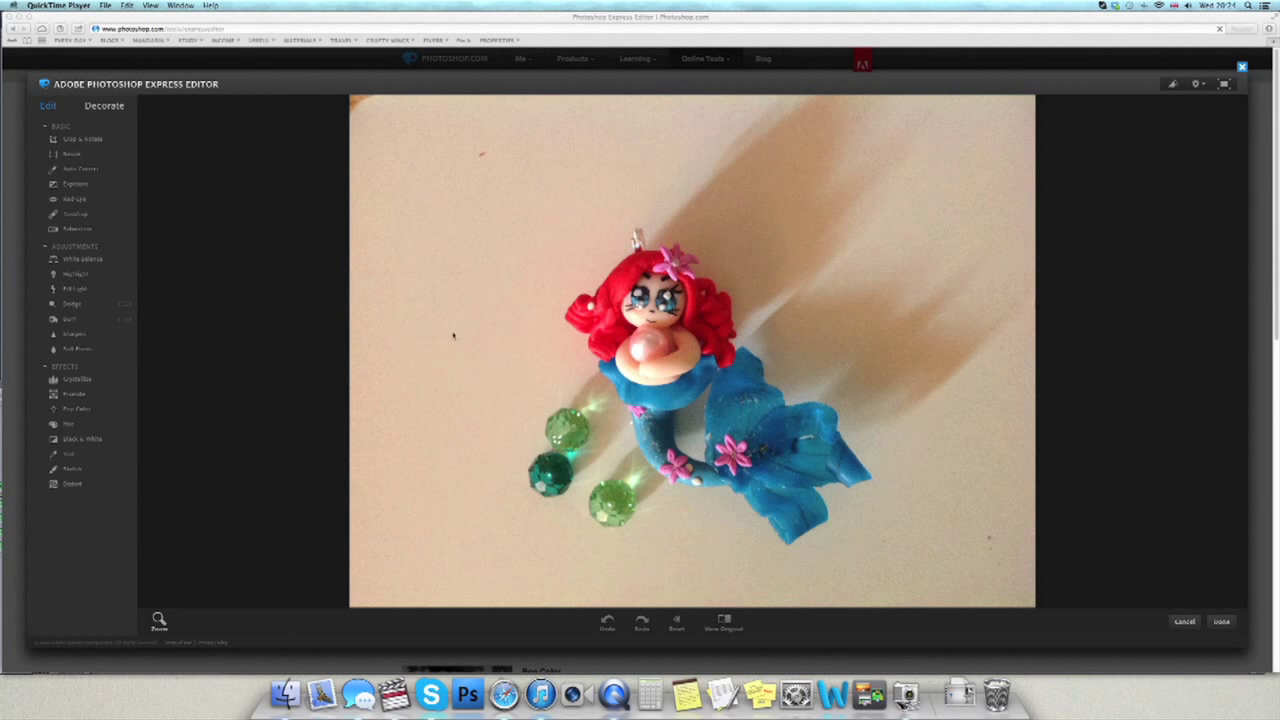
- Apply the fourth Auto Correct variation to the mermaid photo and compare it with the original
left_click(86, 172)
left_click(88, 176)
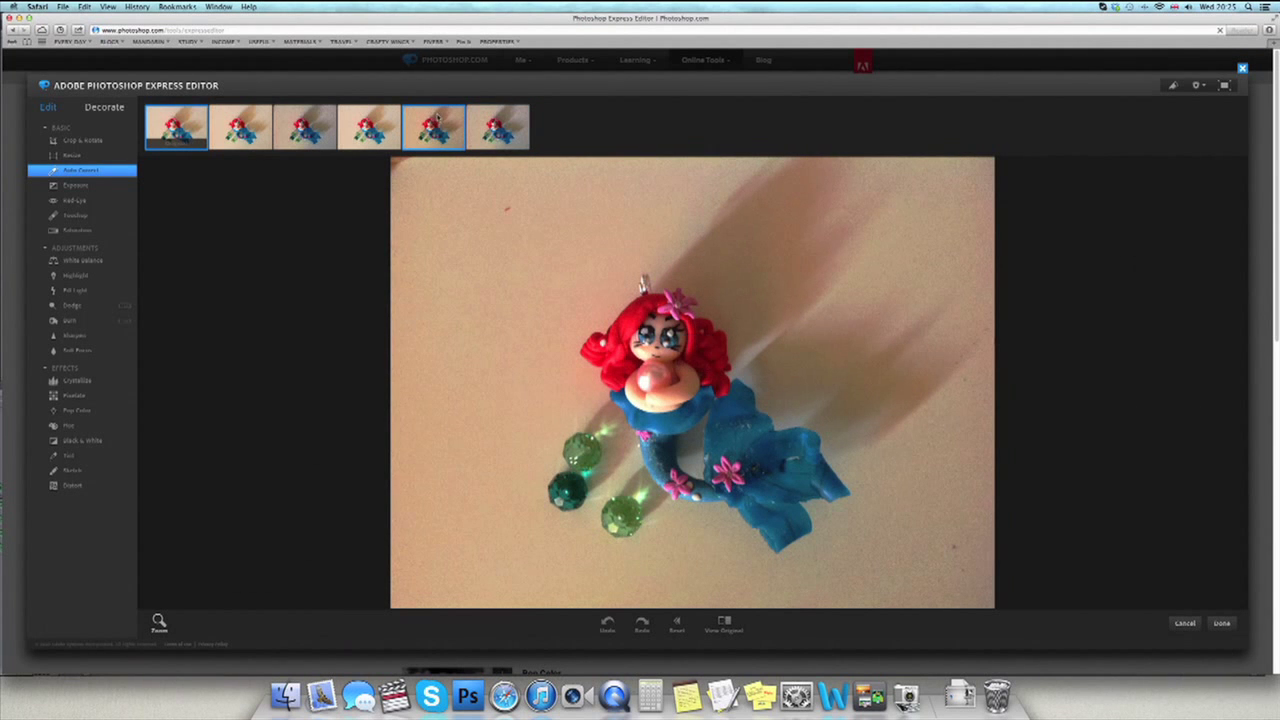
left_click(369, 128)
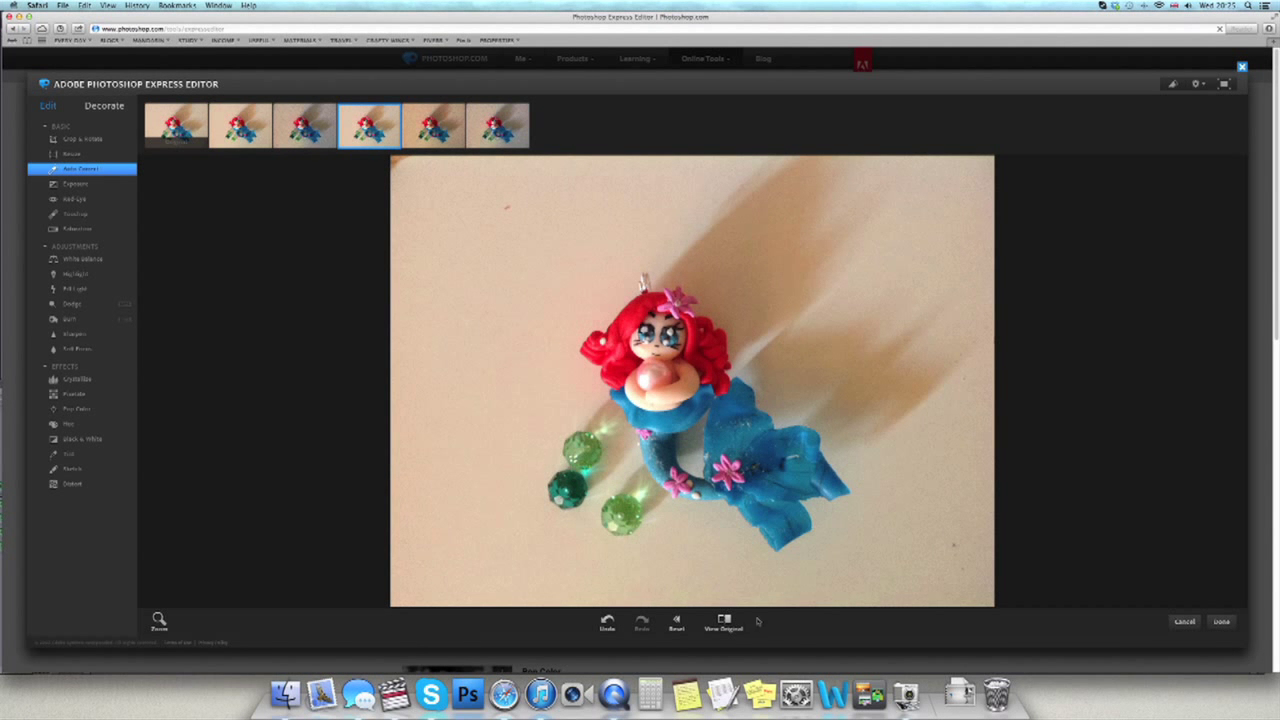
left_click(724, 619)
left_click(723, 624)
- Brighten the mermaid photo's exposure using the sixth Exposure preset
left_click(84, 186)
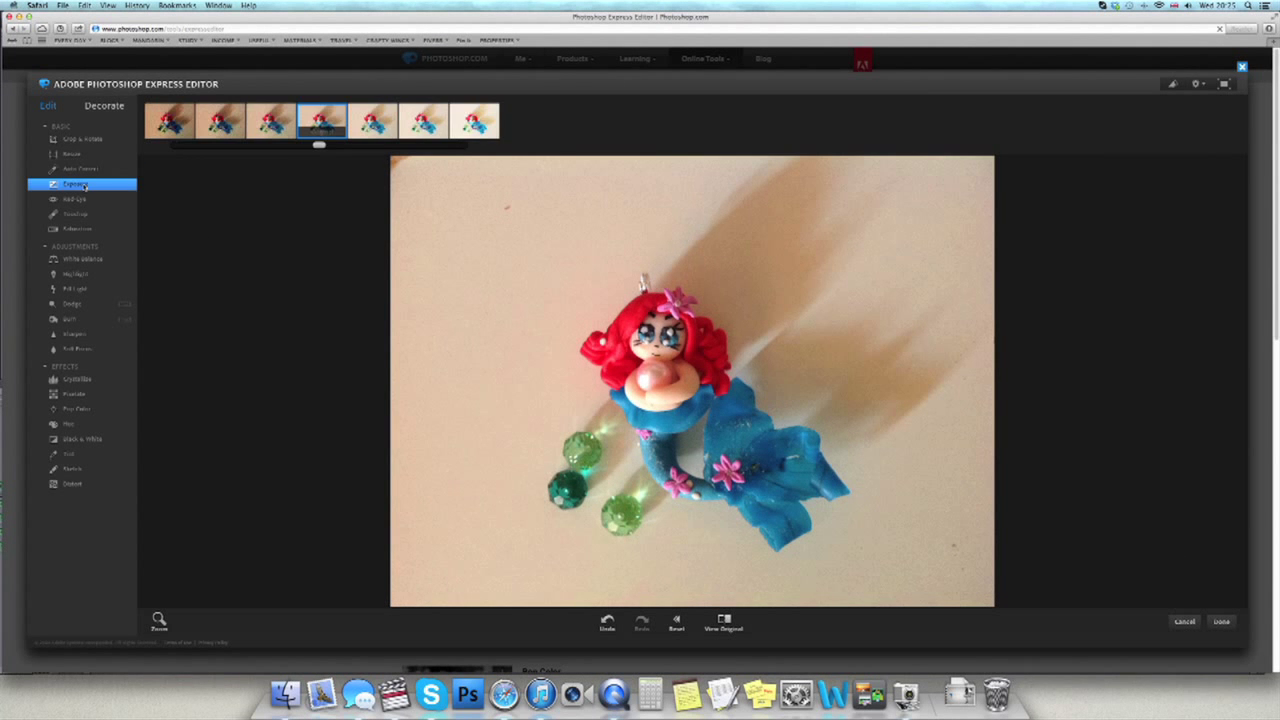
left_click(373, 120)
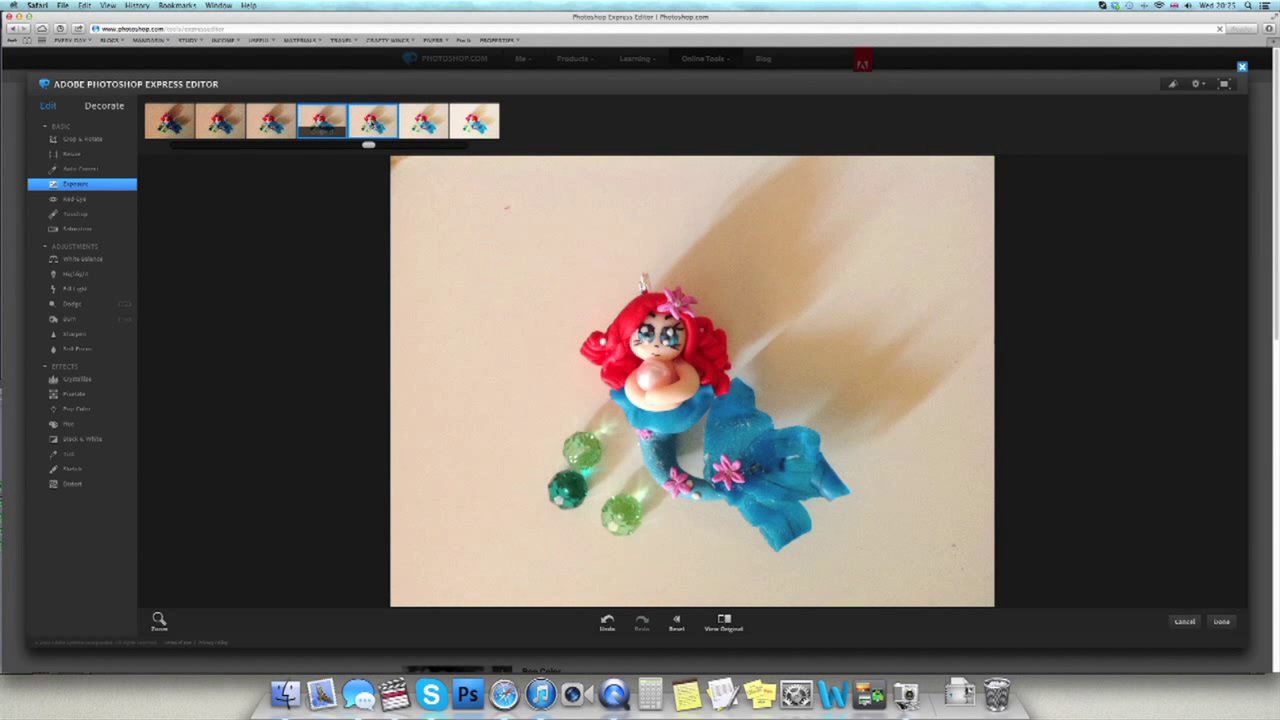
left_click(424, 120)
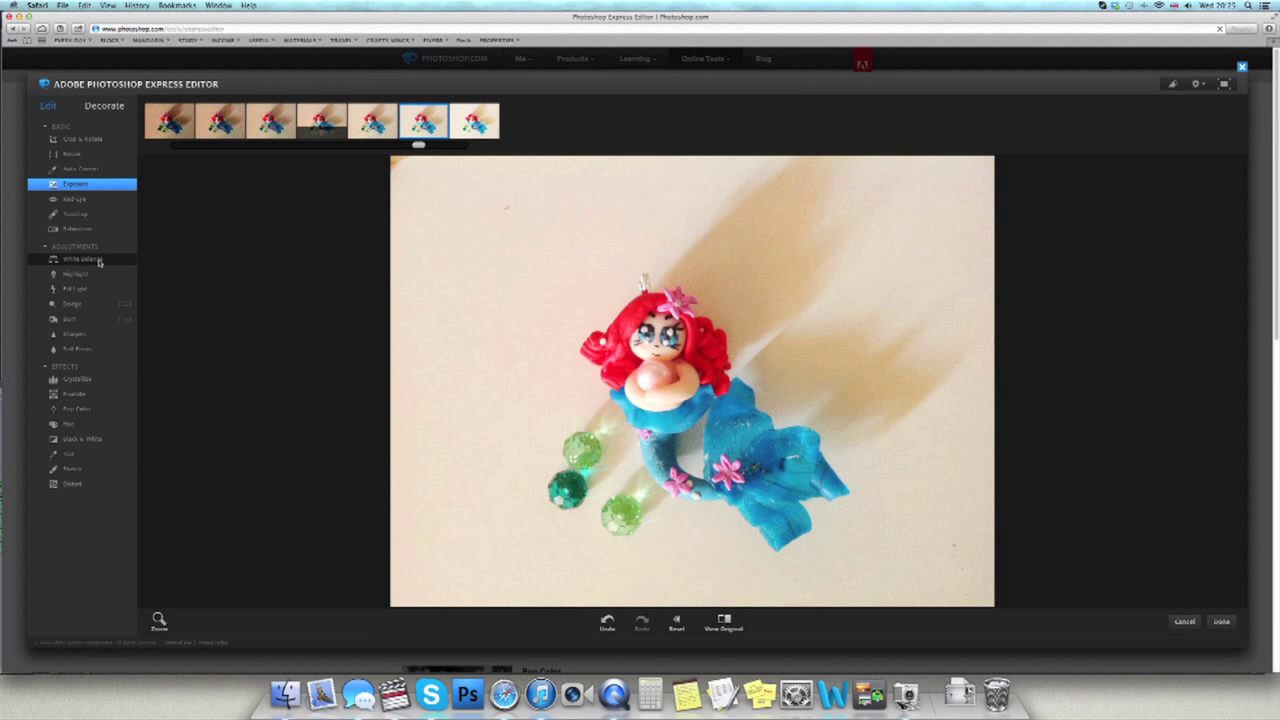
- Apply Full Auto white balance to the mermaid photo
left_click(96, 262)
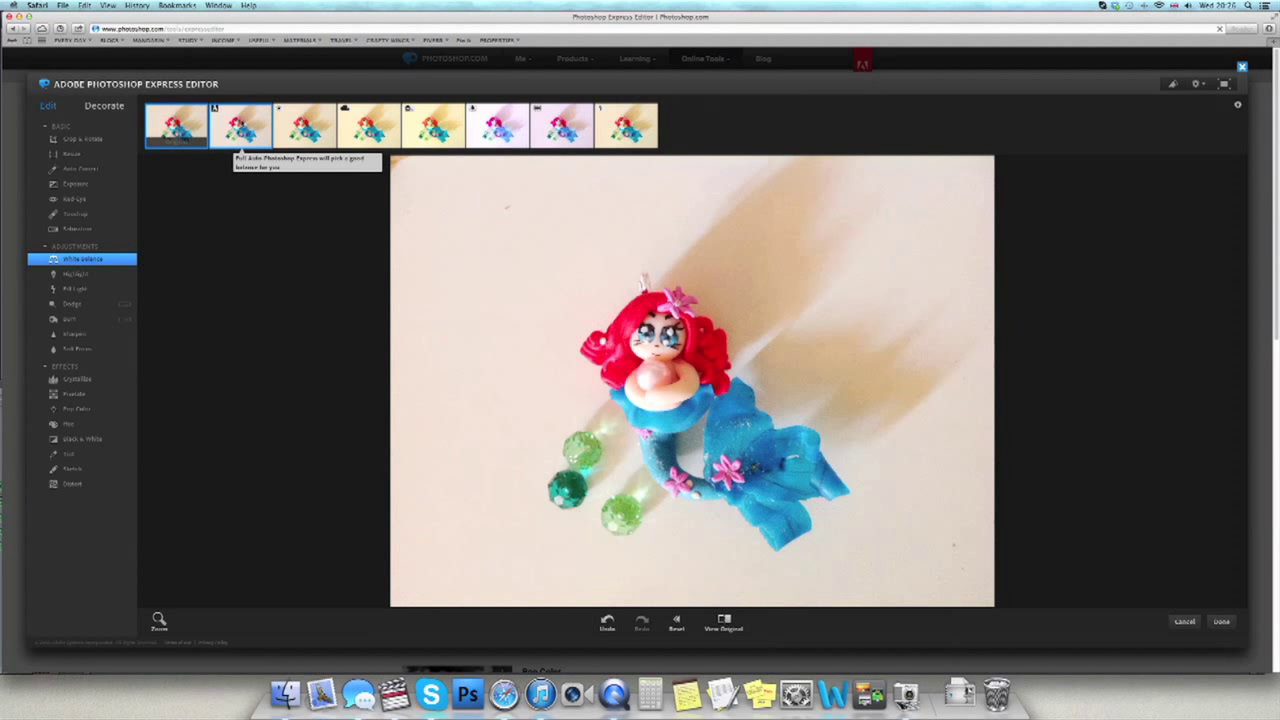
left_click(219, 112)
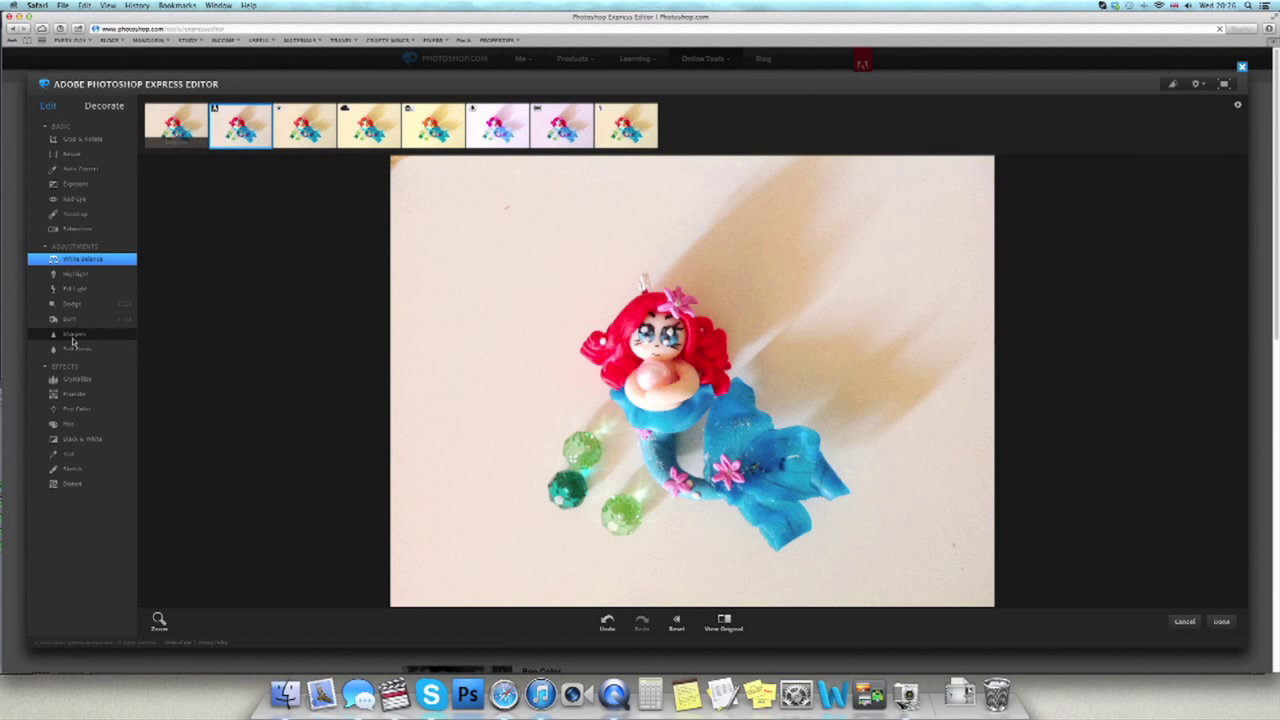
left_click(80, 338)
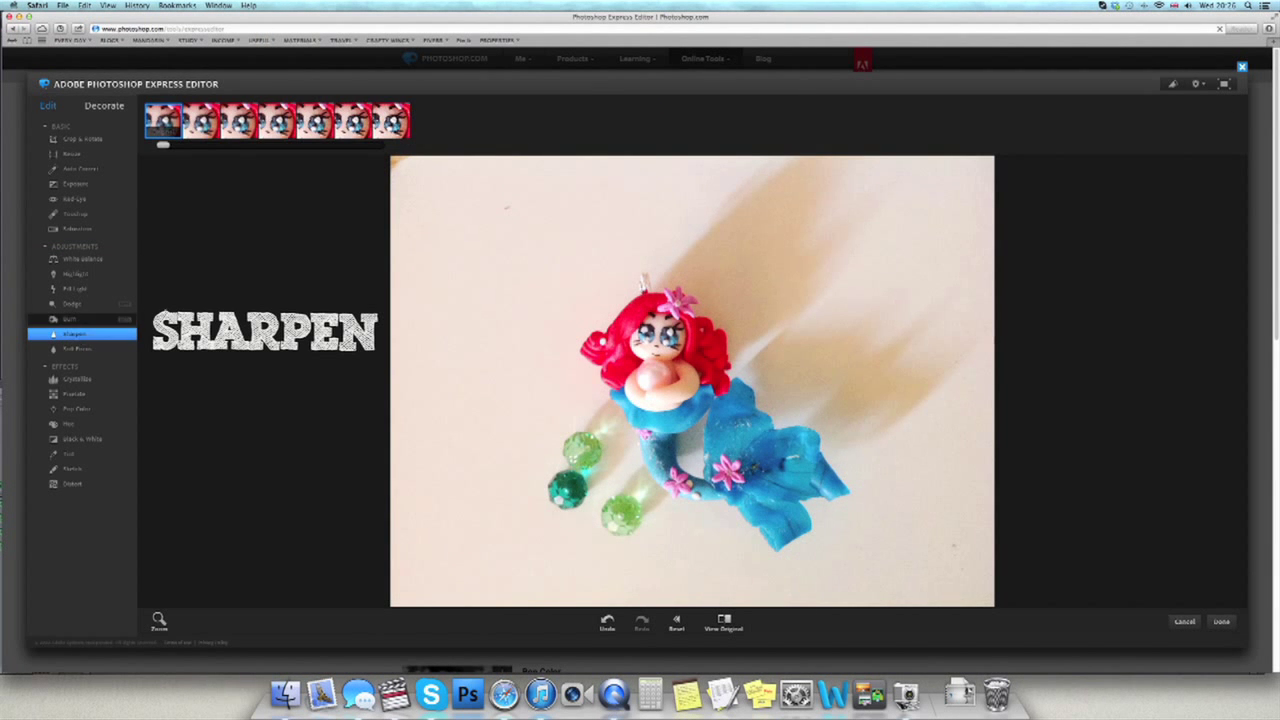
- Sharpen the mermaid photo with the third Sharpen preset and compare it against the original
left_click(238, 120)
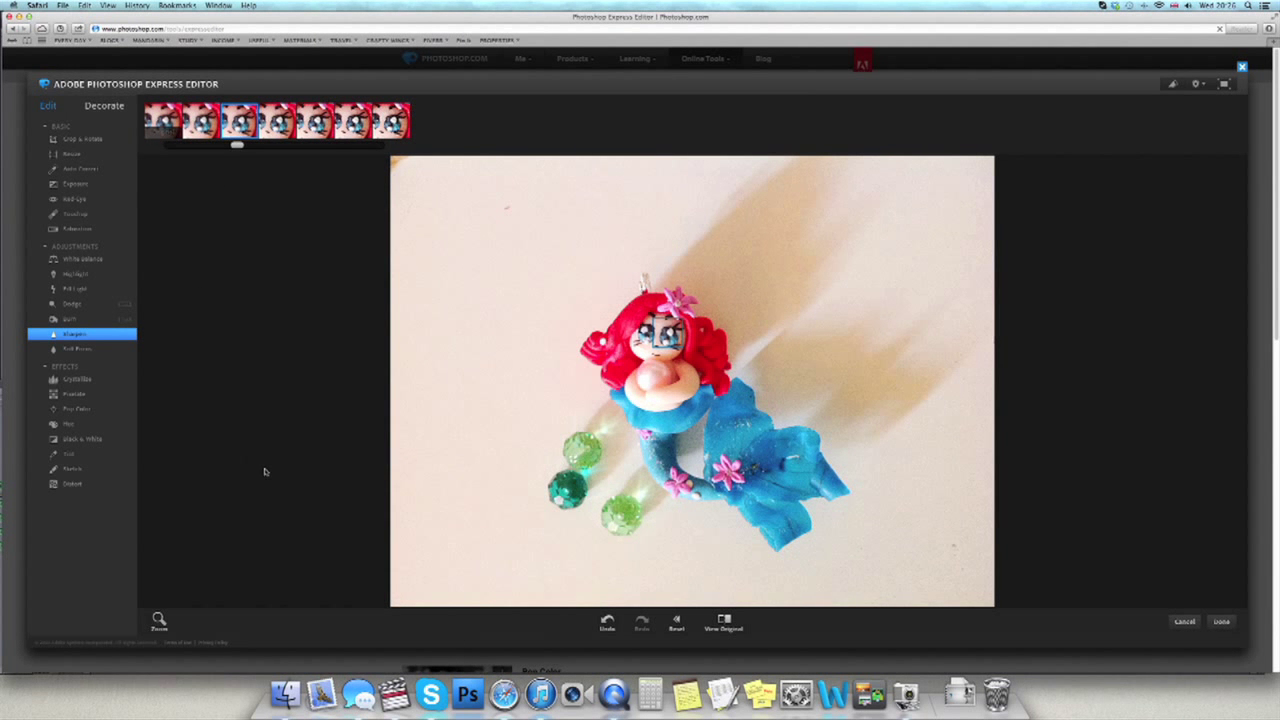
left_click(722, 626)
left_click(722, 627)
left_click(720, 630)
left_click(724, 622)
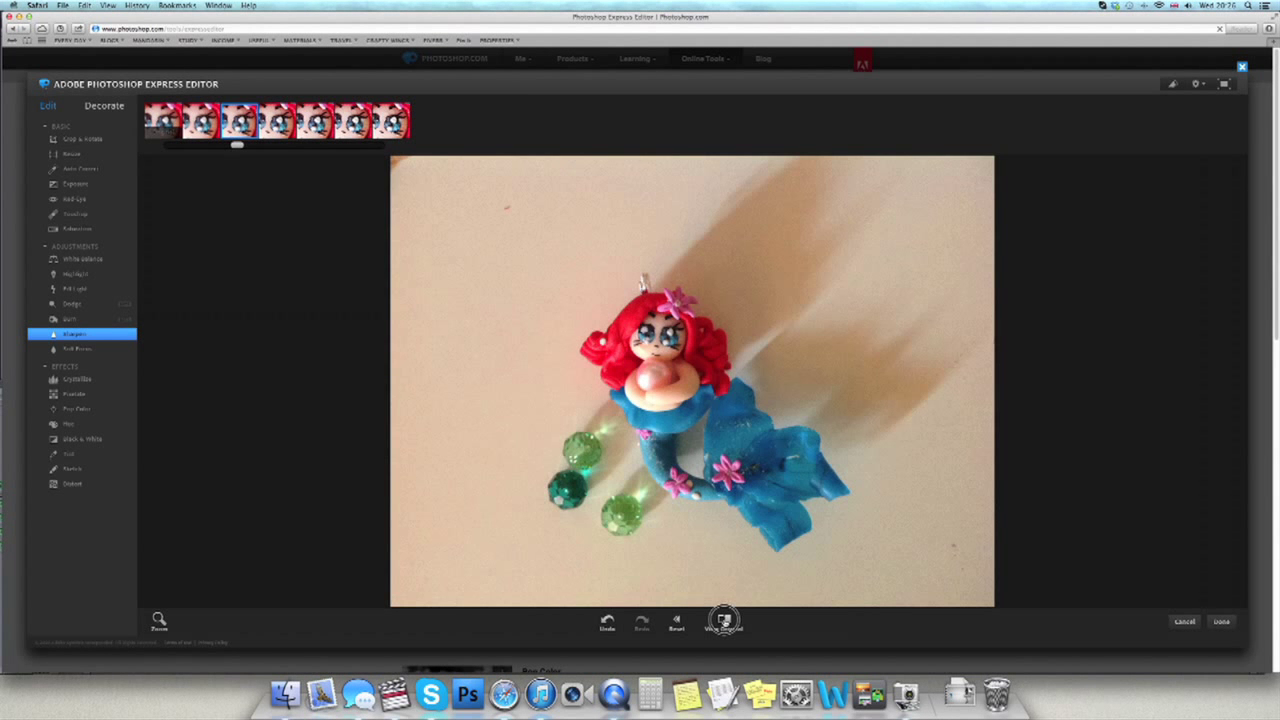
left_click(724, 622)
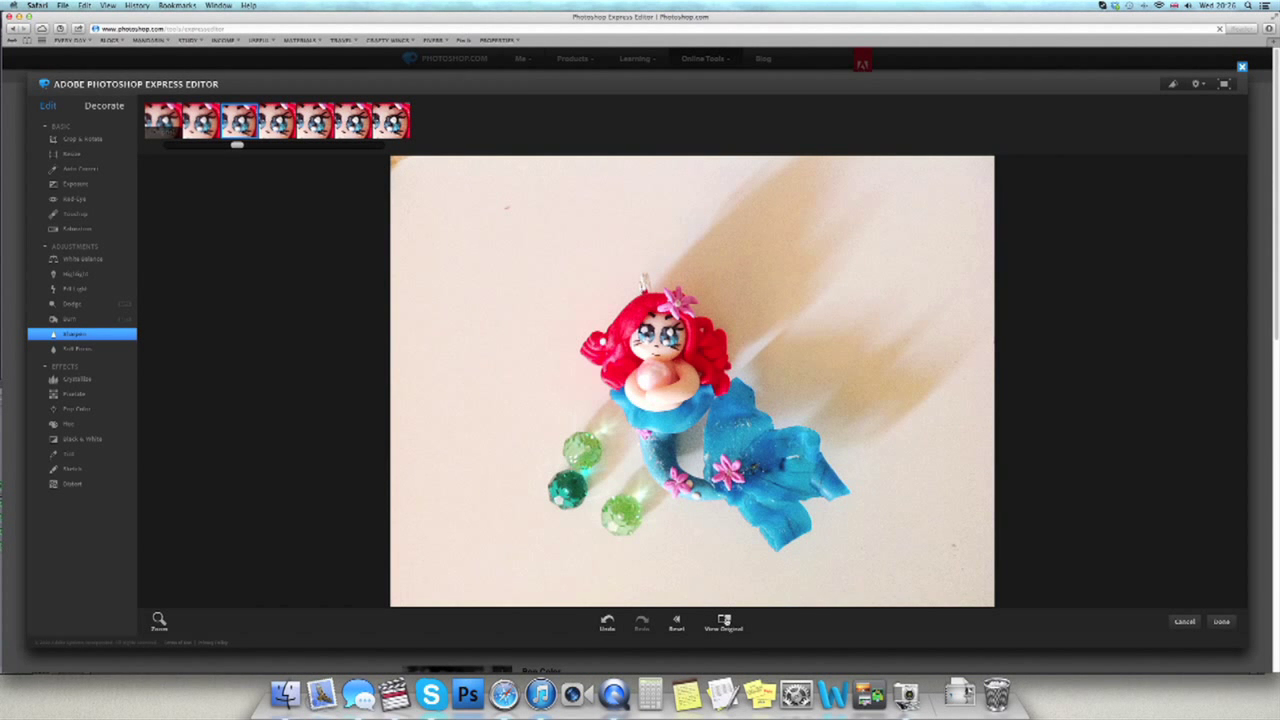
left_click(724, 622)
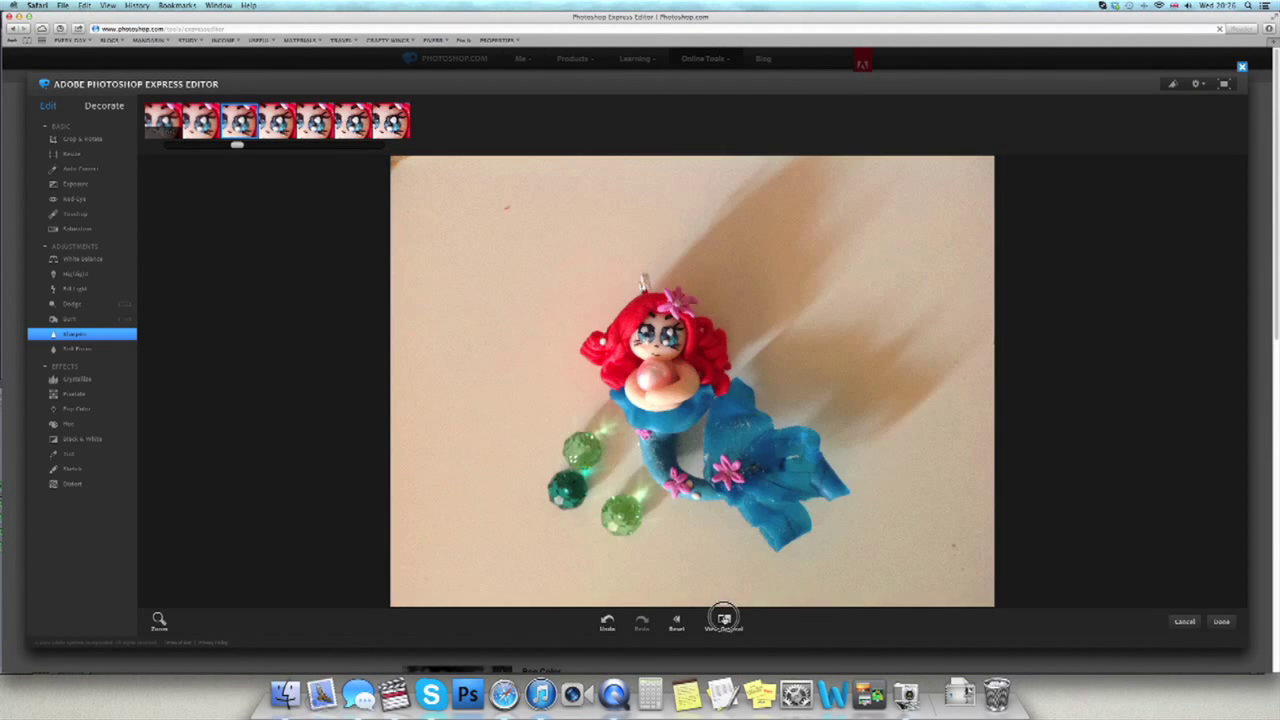
left_click(726, 618)
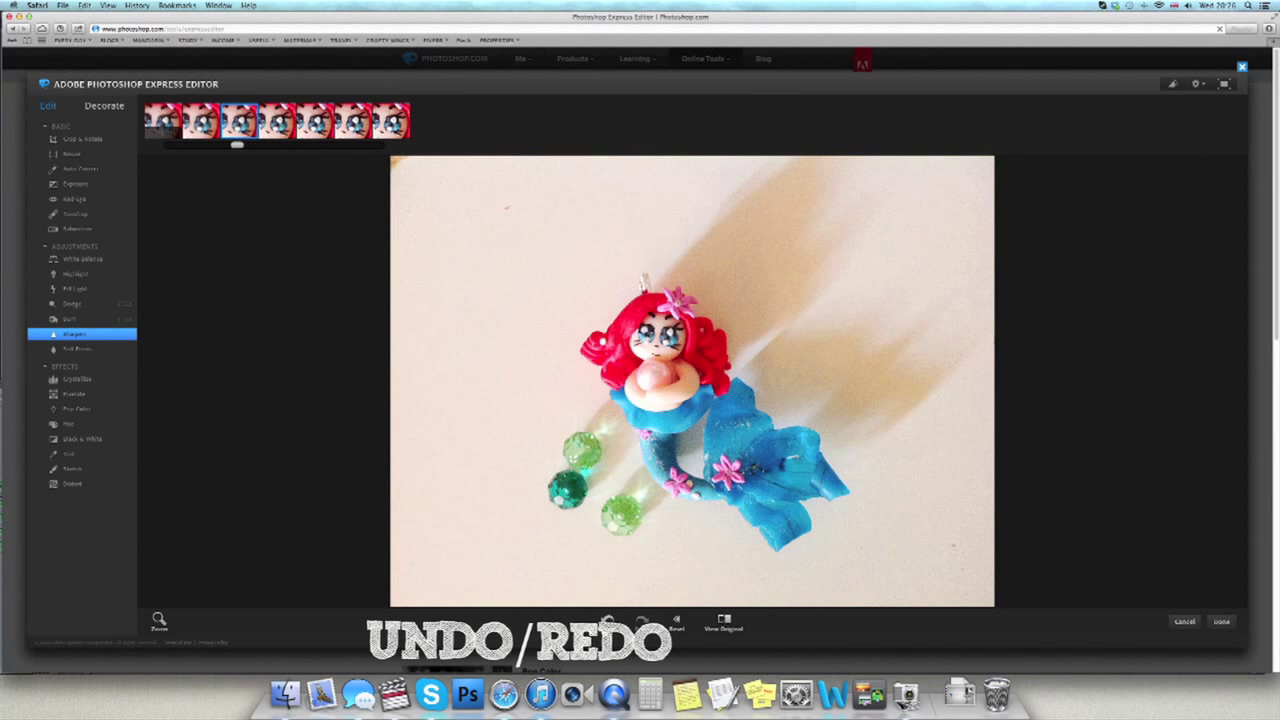
- Undo and then redo the sharpening so the sharpened result is kept
left_click(607, 622)
left_click(607, 622)
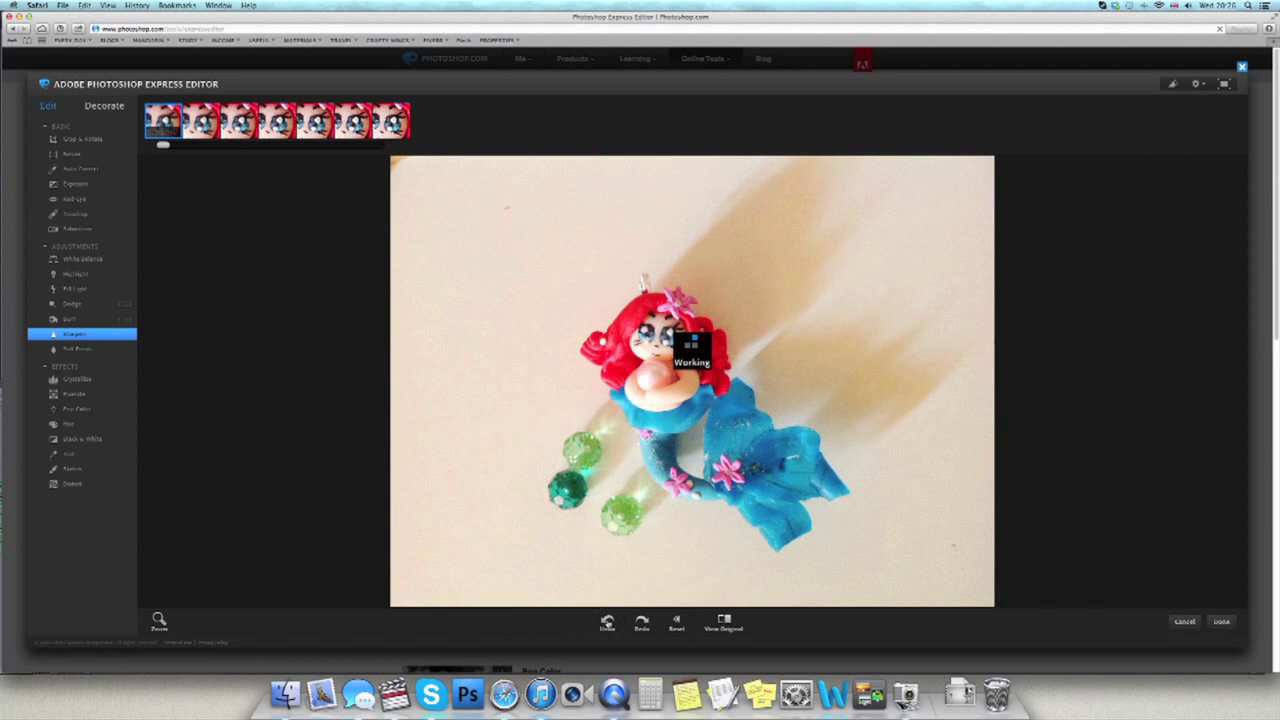
left_click(642, 622)
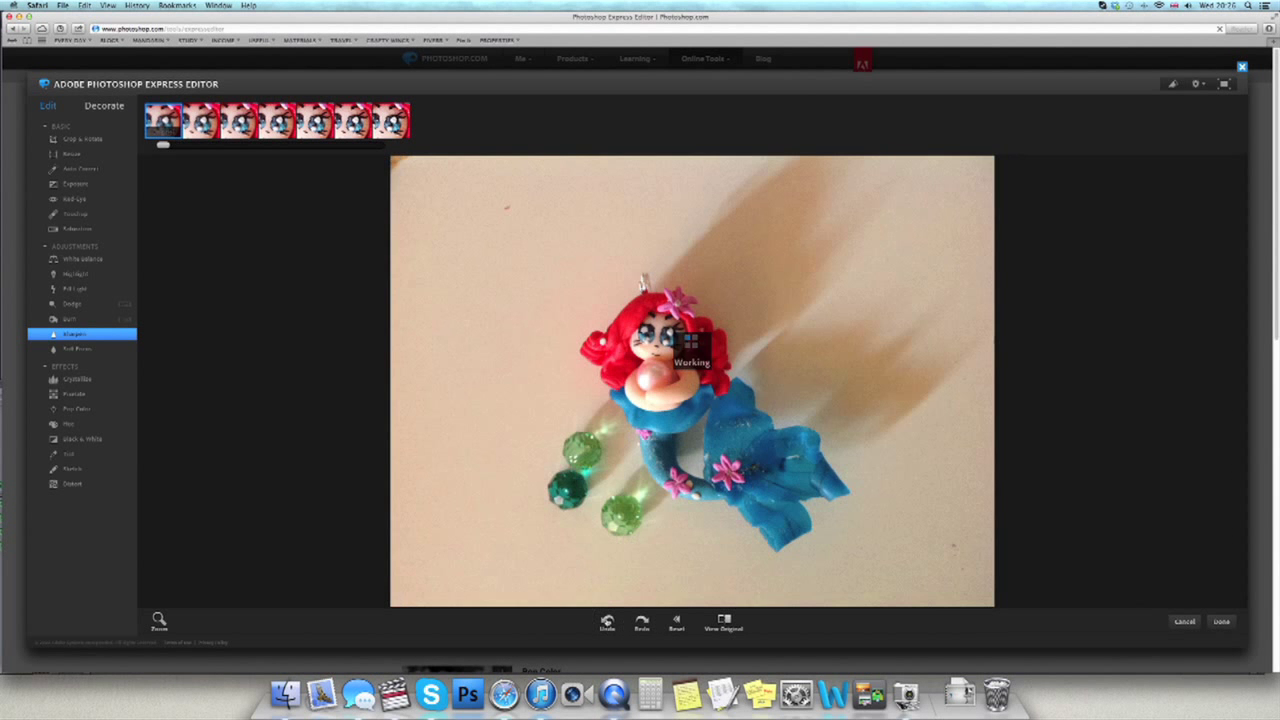
left_click(642, 622)
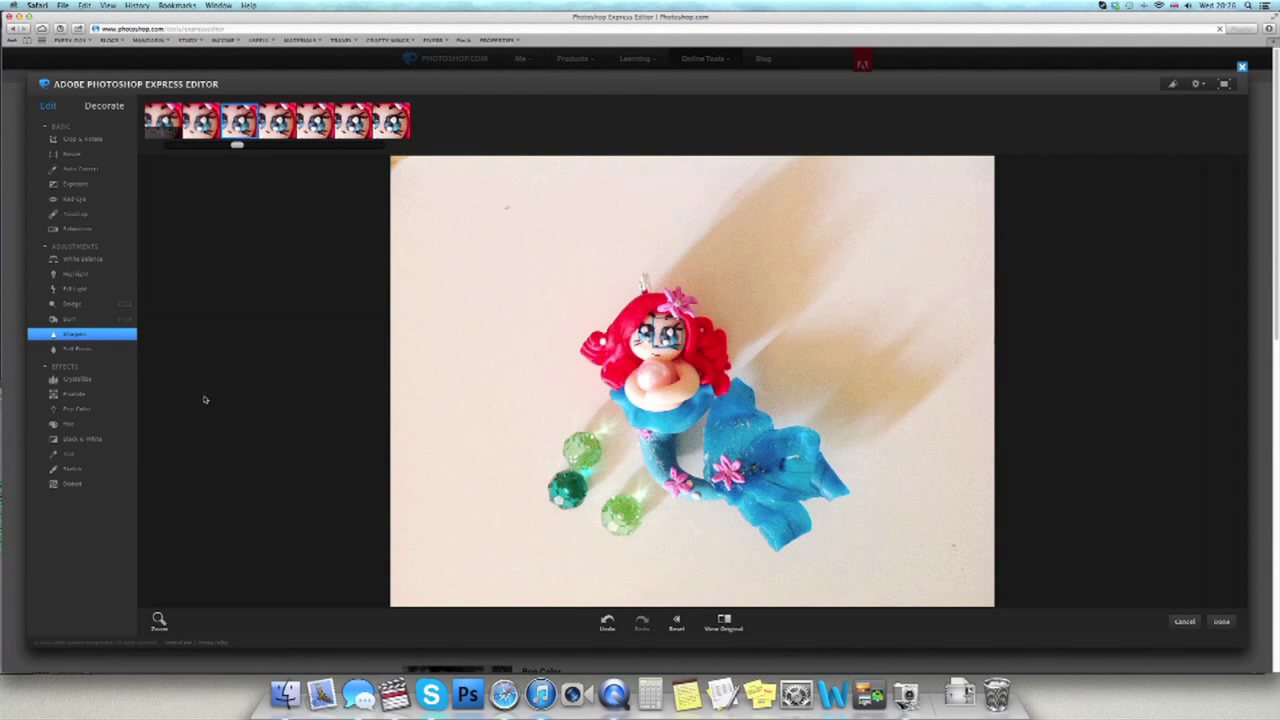
left_click(80, 139)
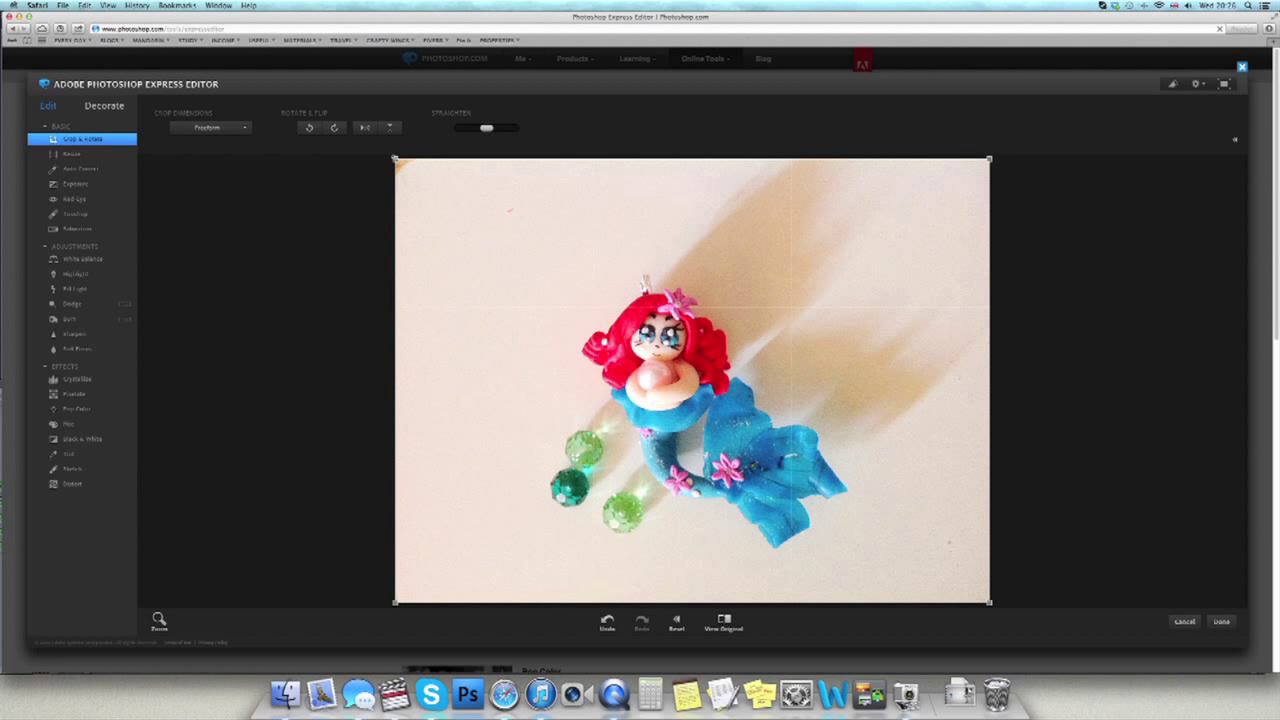
- Crop the mermaid photo tightly around the figure, apply Auto Correct, and compare with the original
left_click_drag(395, 159, 496, 246)
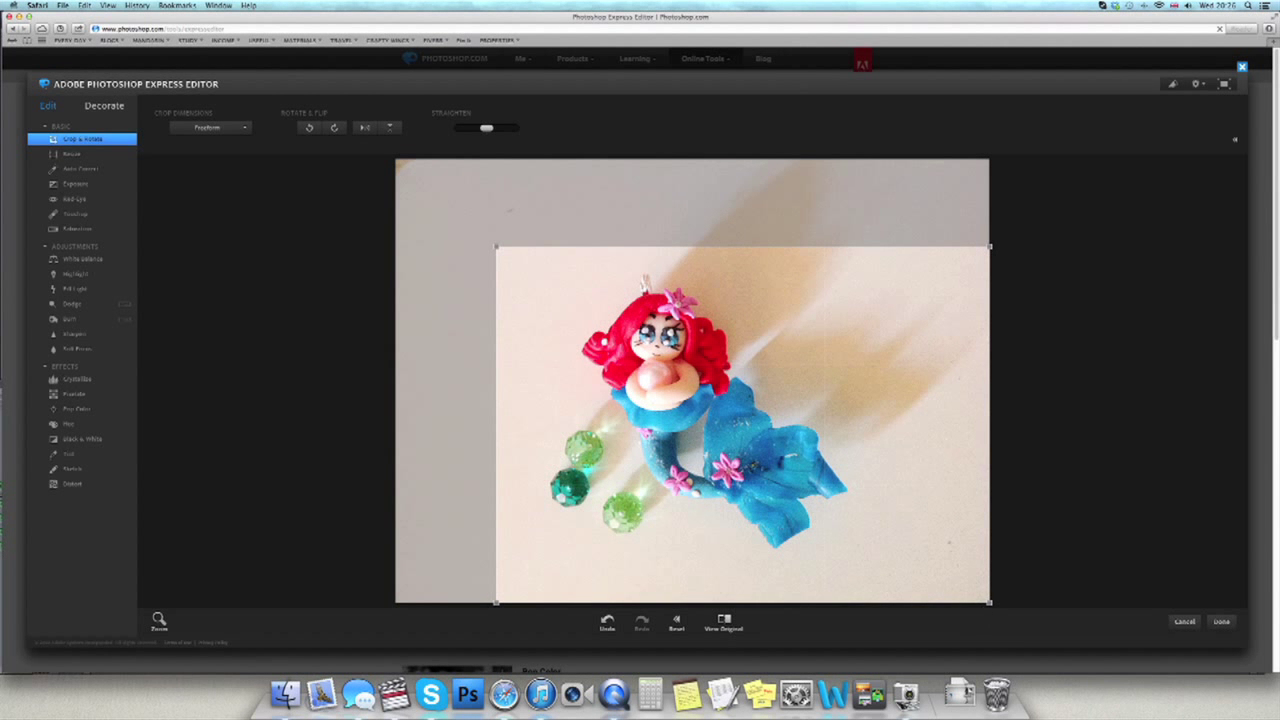
left_click_drag(989, 602, 873, 567)
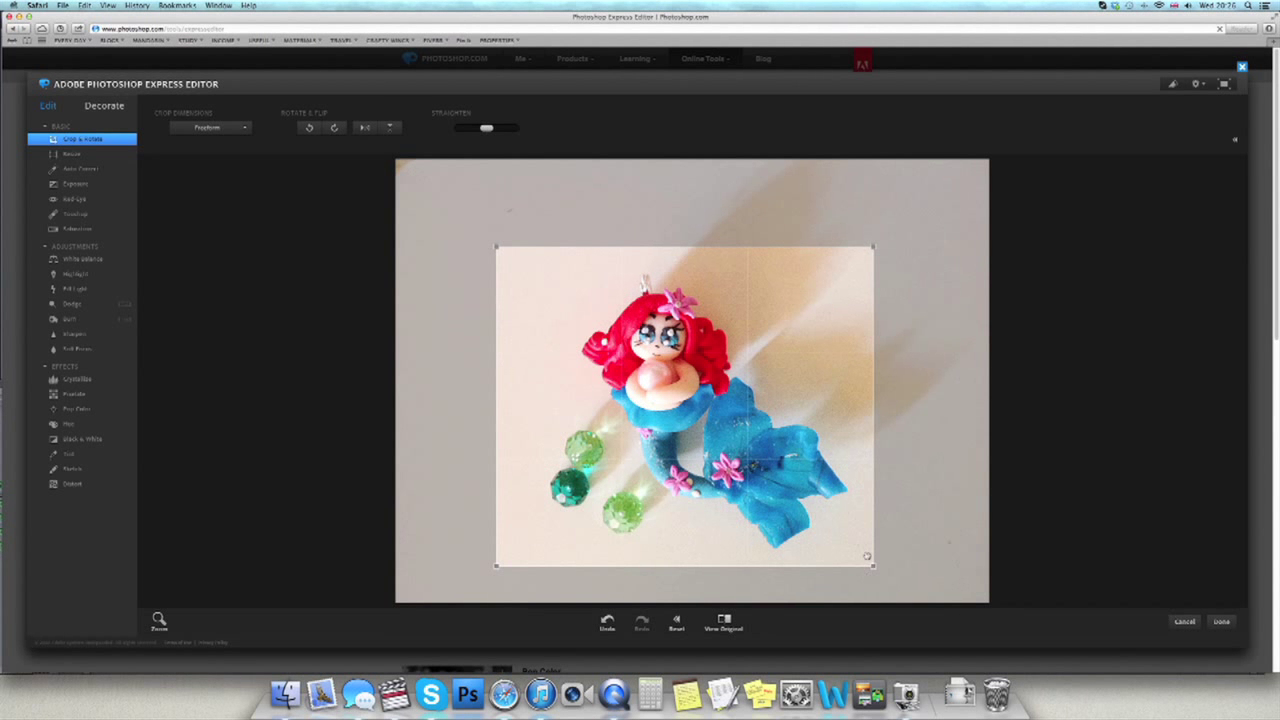
left_click(81, 168)
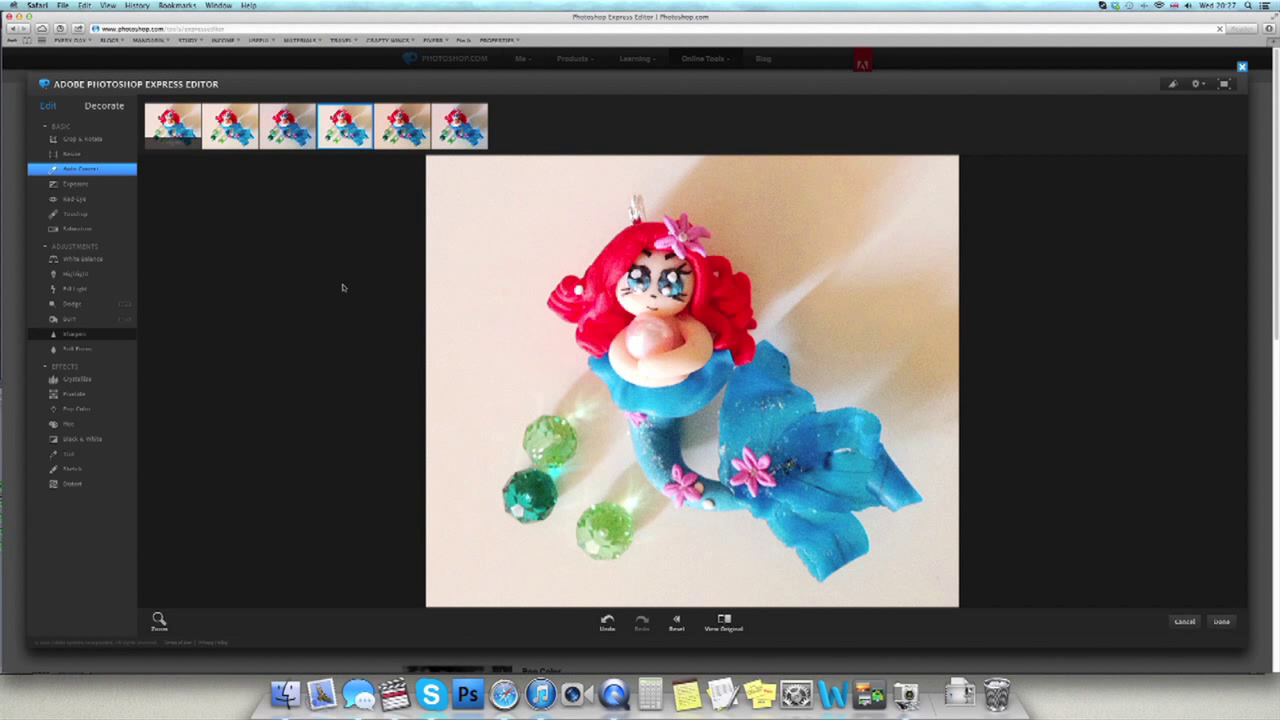
left_click(724, 620)
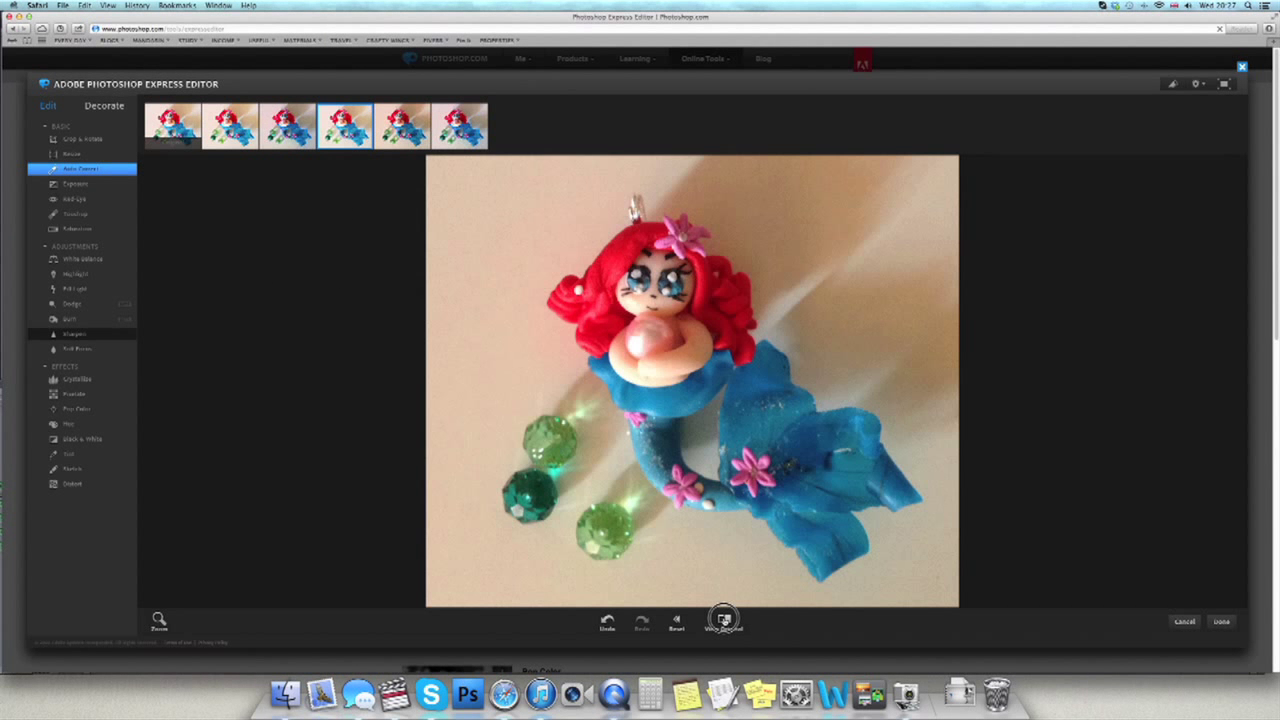
left_click(724, 620)
left_click(723, 620)
left_click(723, 619)
left_click(722, 618)
left_click(722, 618)
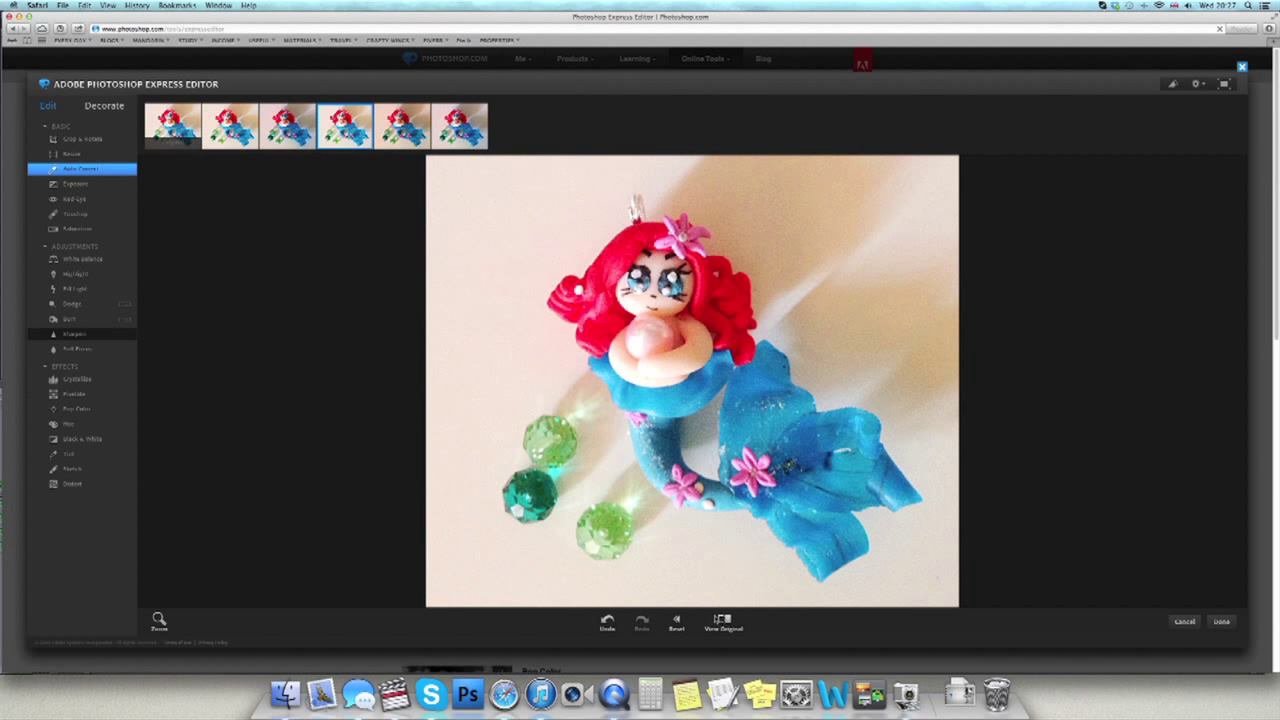
- Save the edited mermaid photo to the computer as test 0edited.jpg and restart the editor
left_click(1221, 621)
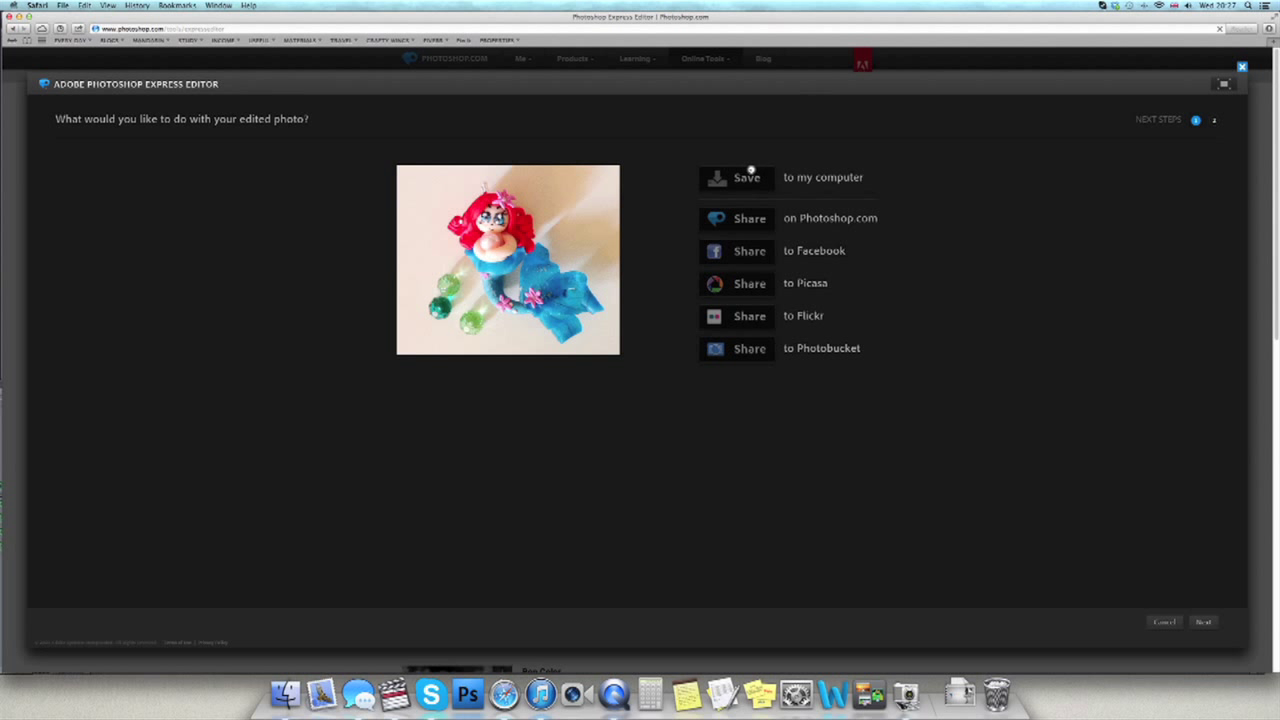
left_click(751, 177)
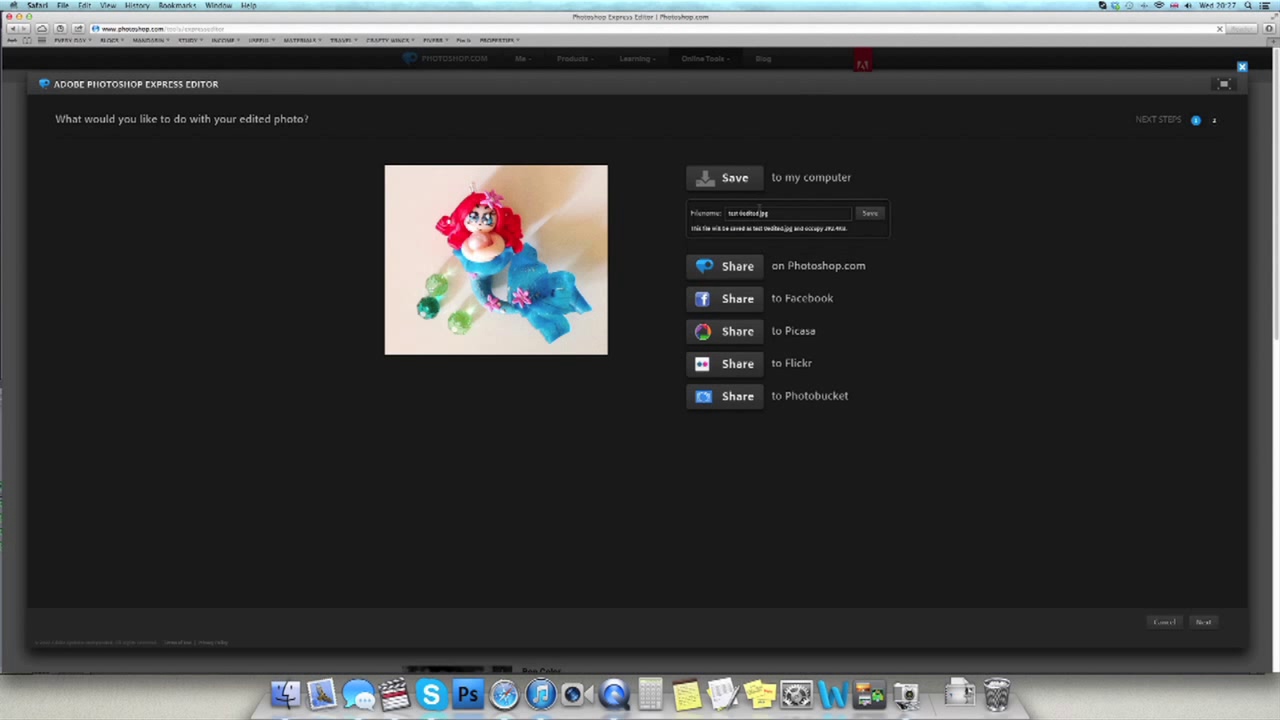
left_click(872, 216)
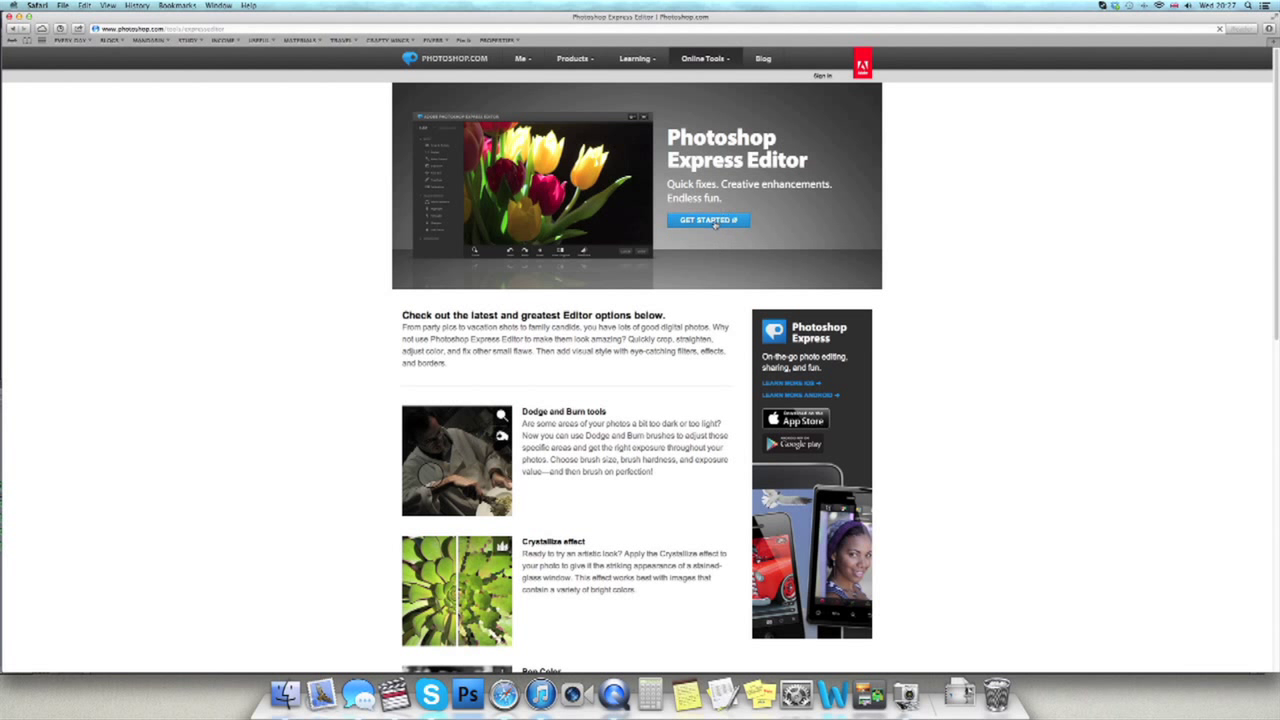
left_click(716, 221)
- Upload the silver rings photo test 01 from the computer into the editor
left_click(654, 370)
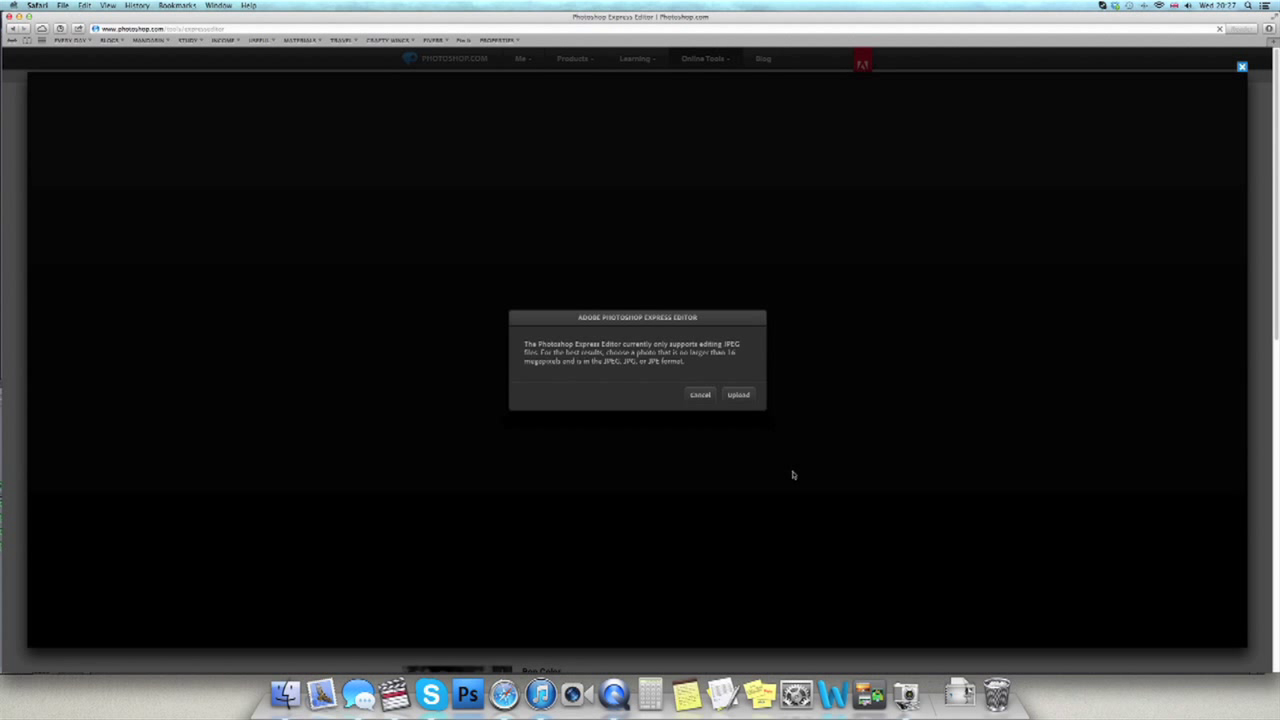
left_click(738, 395)
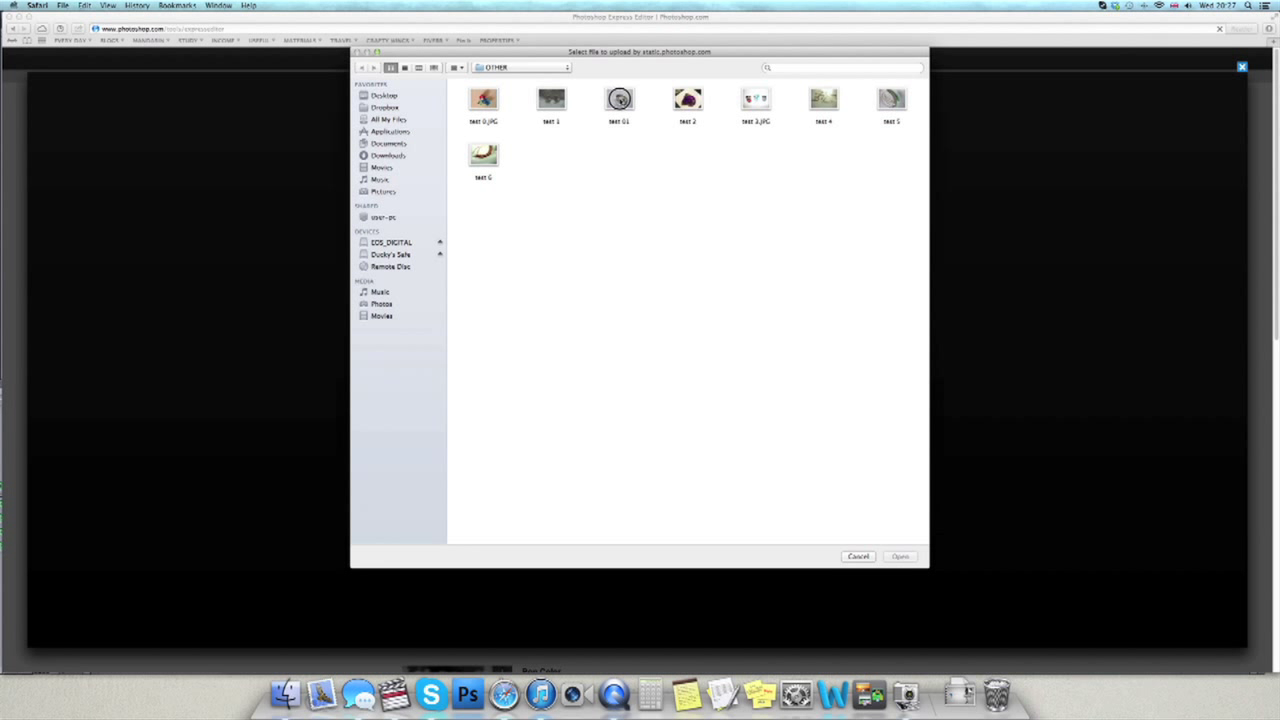
left_click(620, 103)
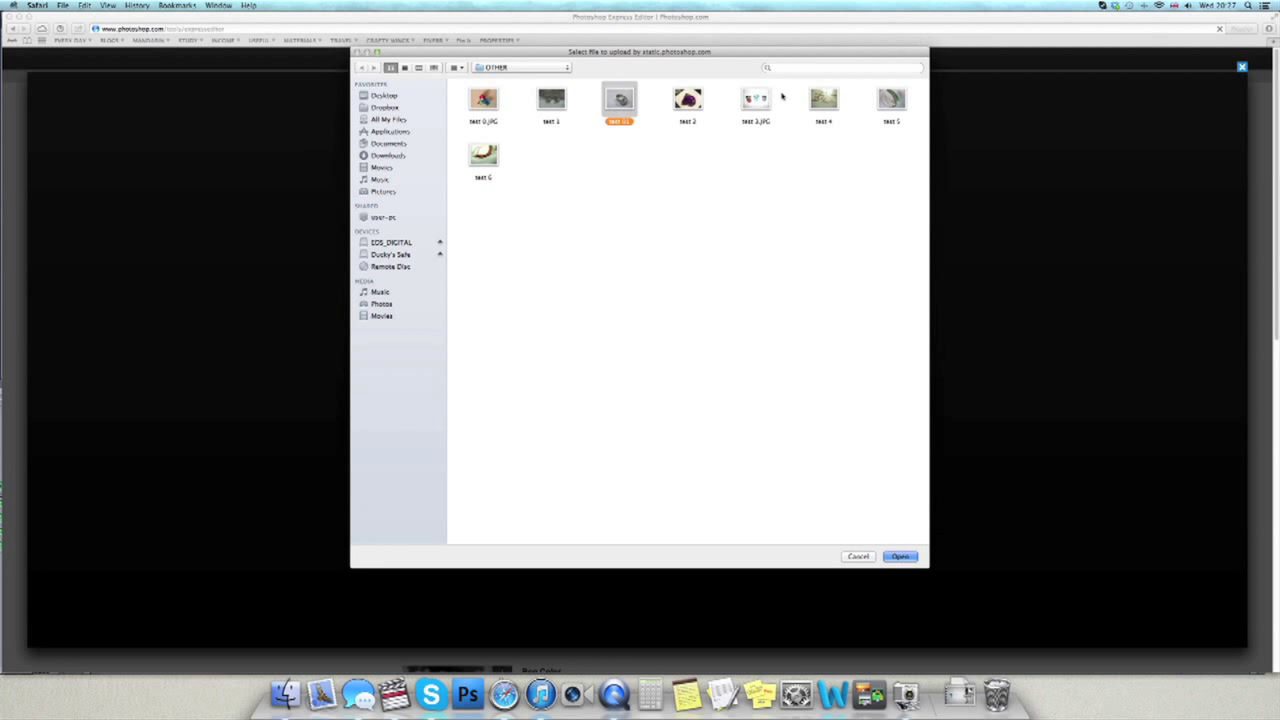
key("Return")
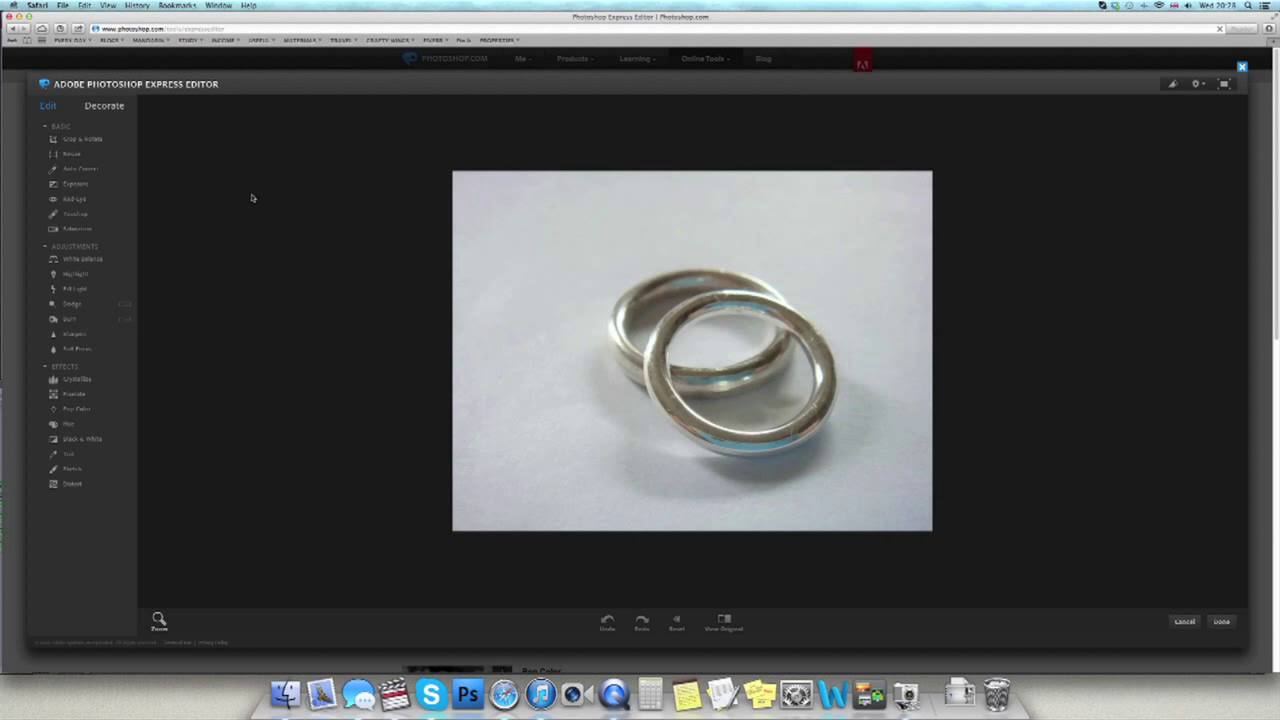
- Brighten the rings photo's exposure, apply Full Auto white balance, and compare with the original
left_click(88, 170)
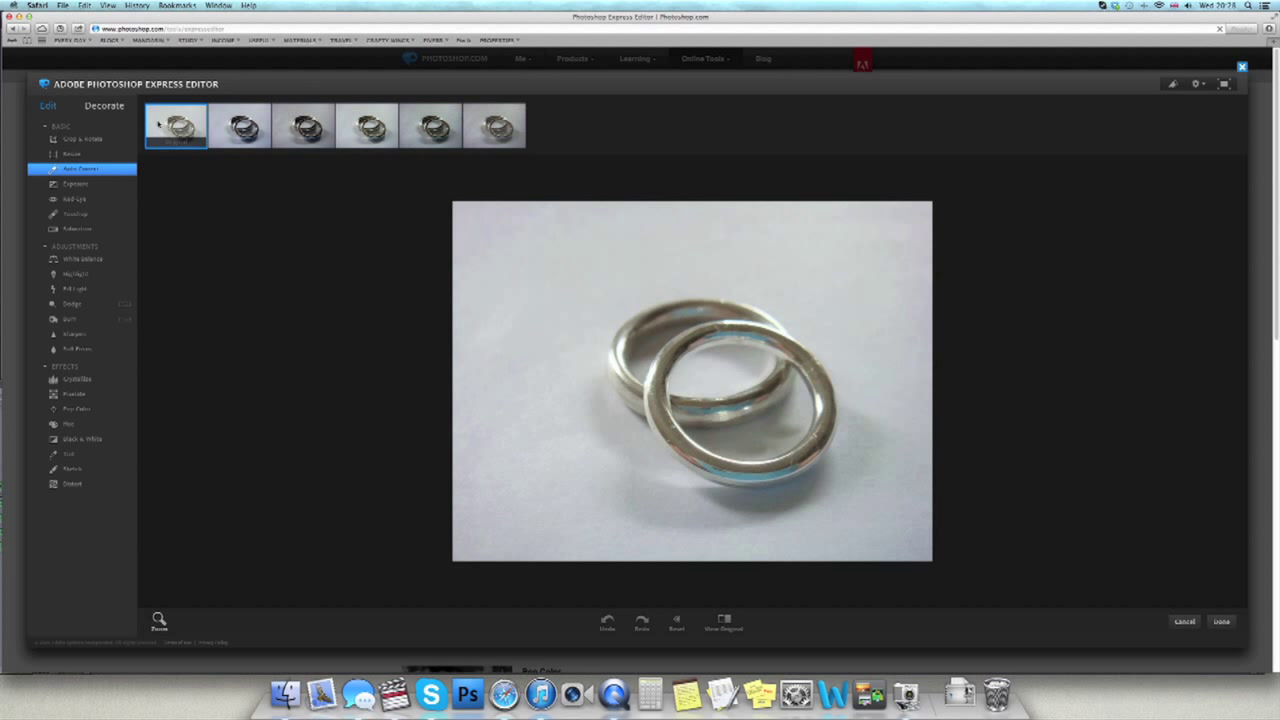
left_click(75, 185)
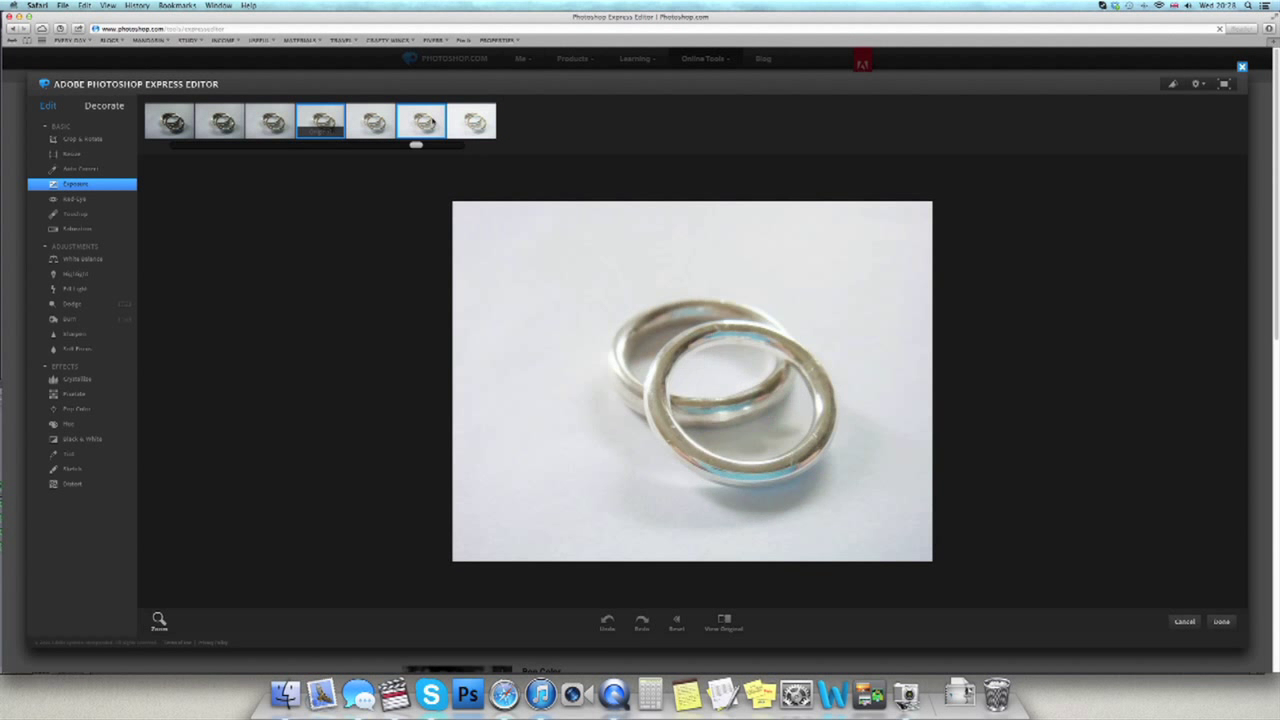
left_click(423, 119)
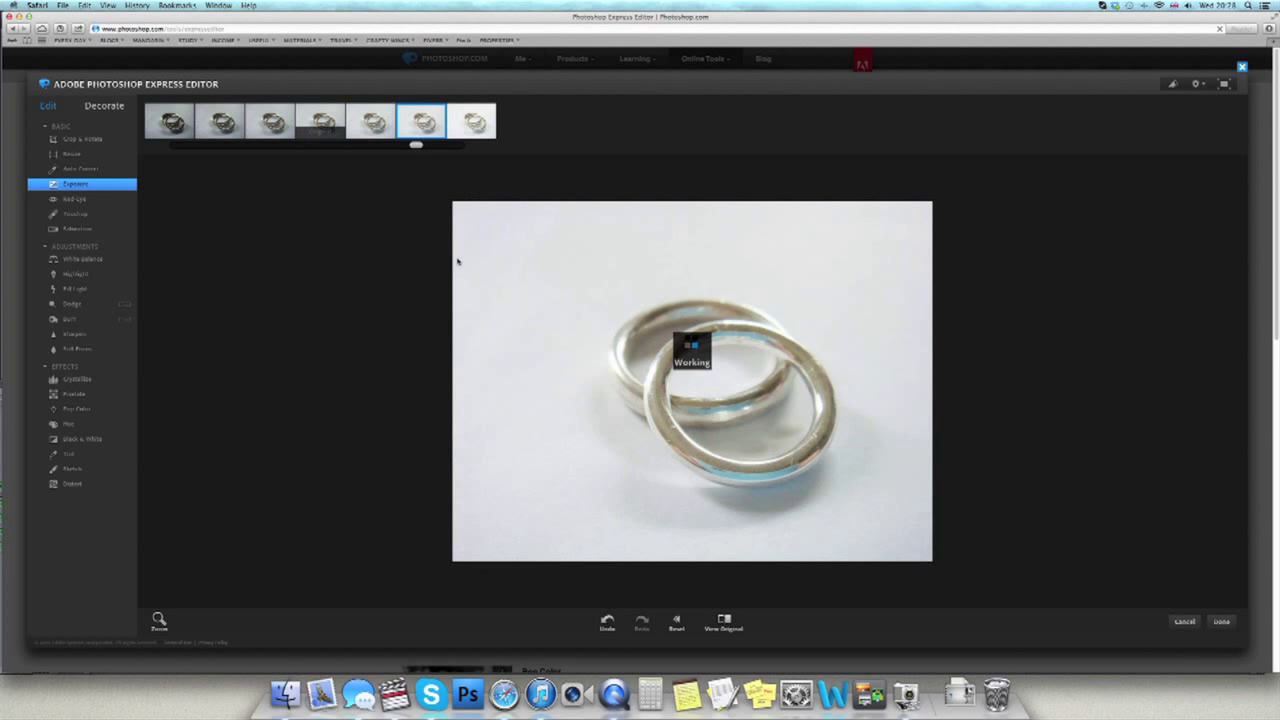
left_click(86, 263)
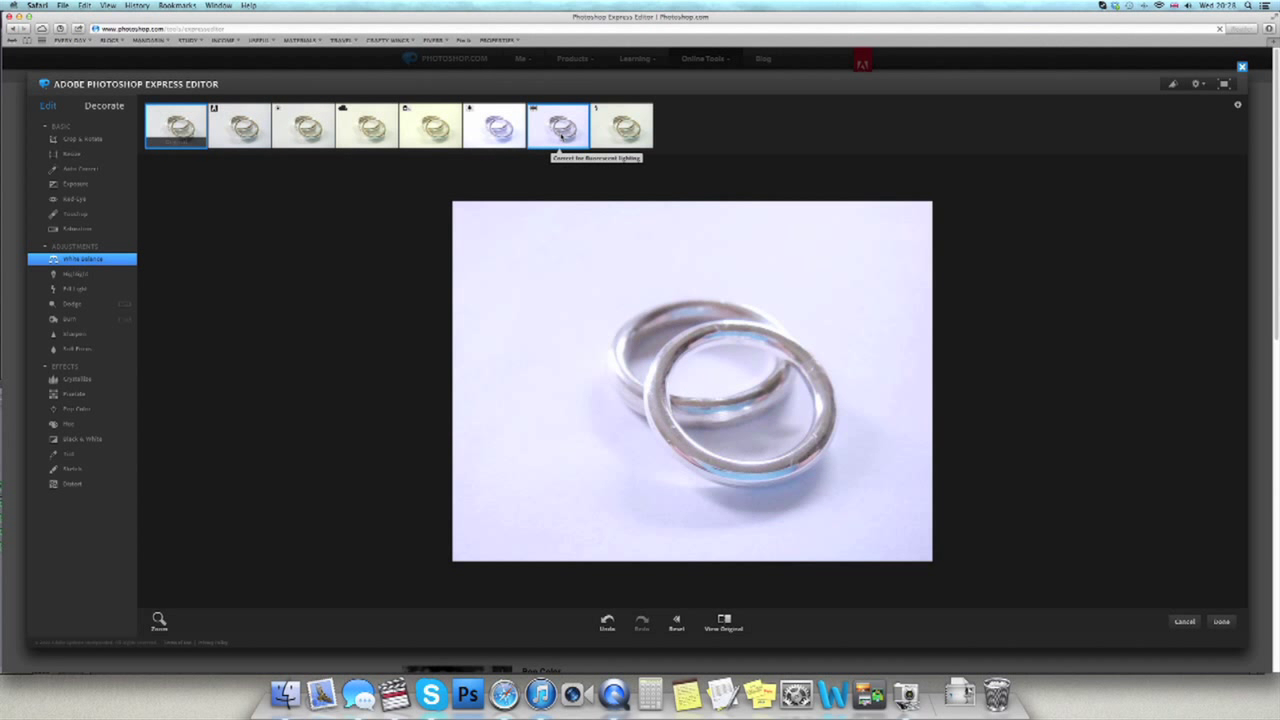
left_click(240, 128)
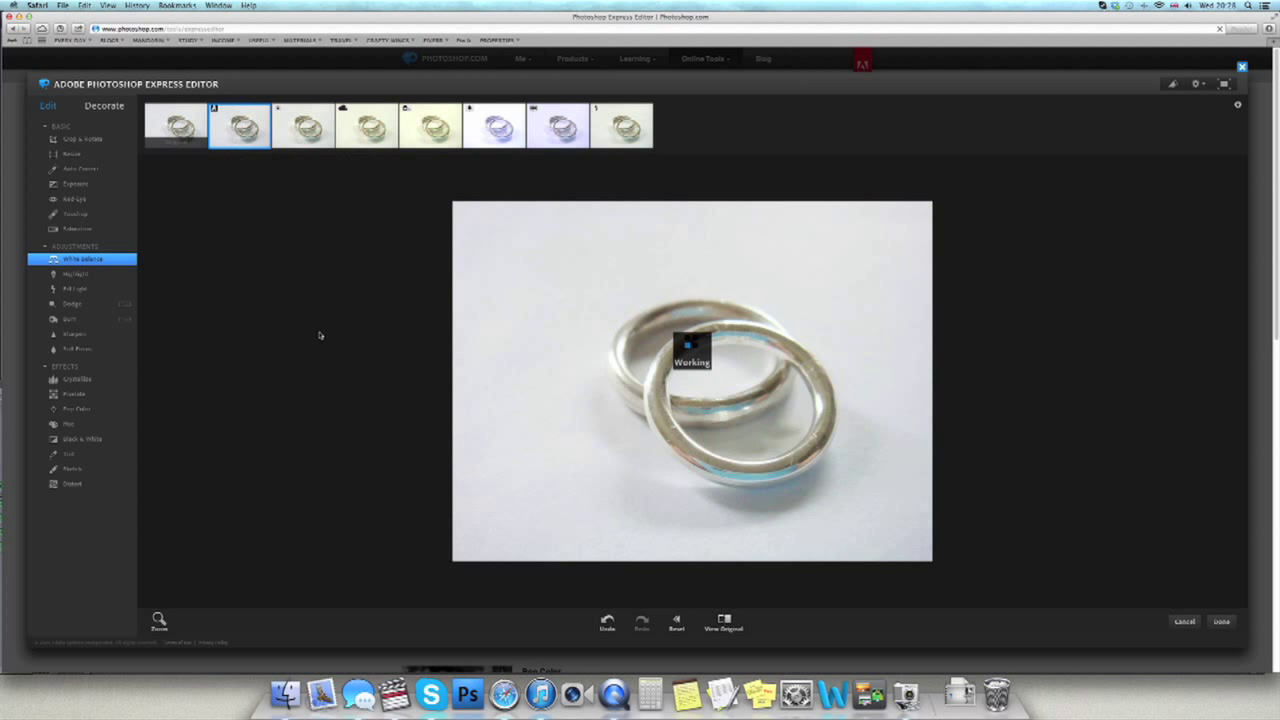
left_click(723, 621)
left_click(723, 621)
left_click(723, 621)
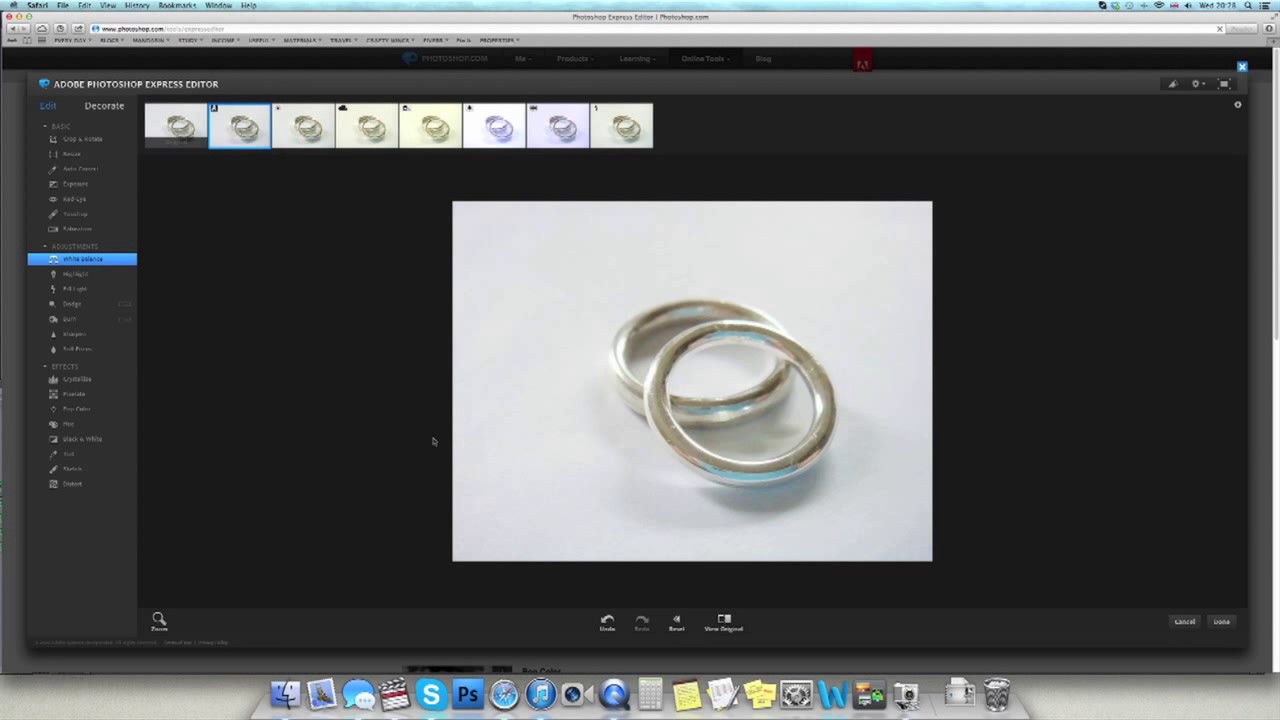
left_click(70, 336)
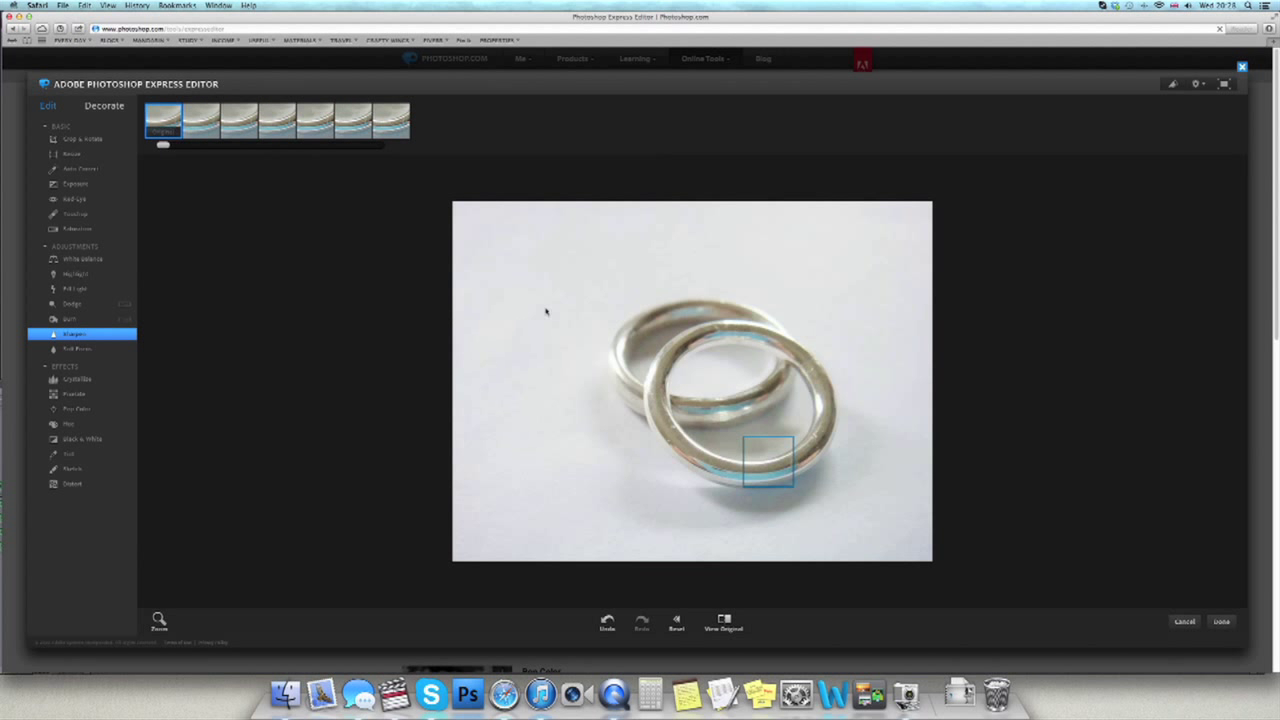
- Apply the third Sharpen preset to the rings photo and compare it with the original
left_click(236, 122)
left_click(724, 620)
left_click(724, 620)
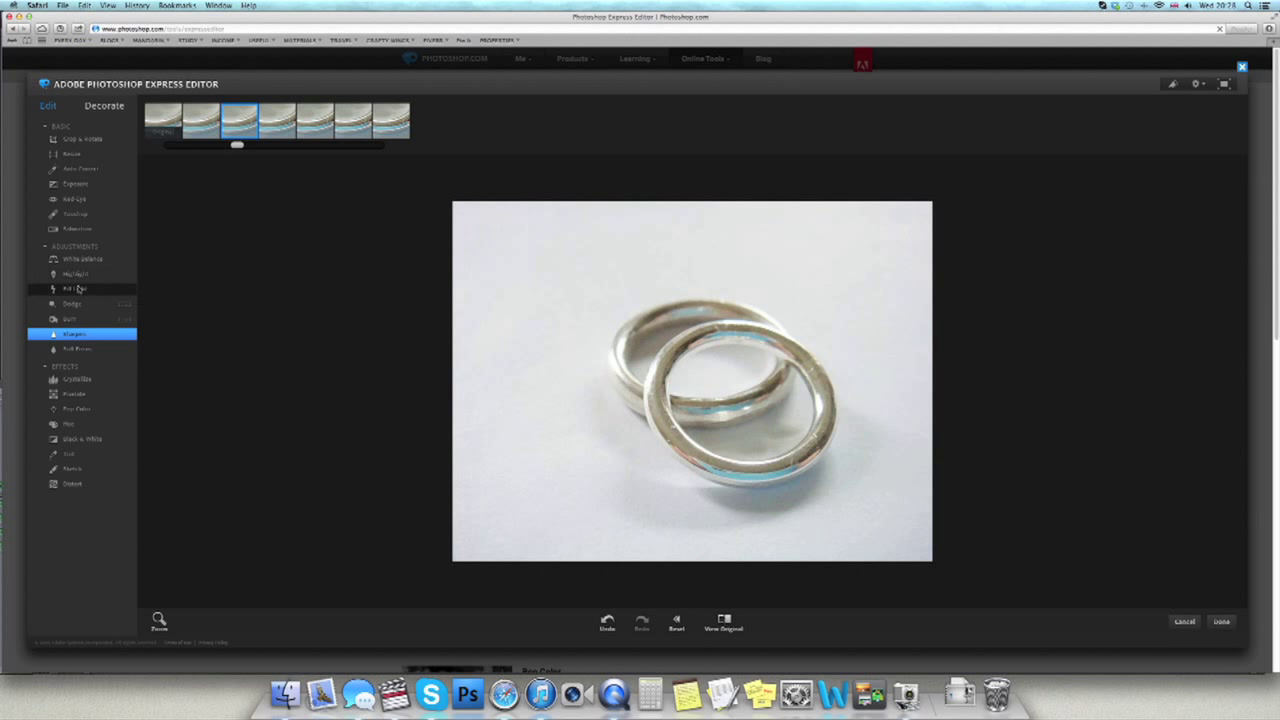
- Lift the rings' shadows with the fourth Fill Light preset and compare with the original
left_click(82, 289)
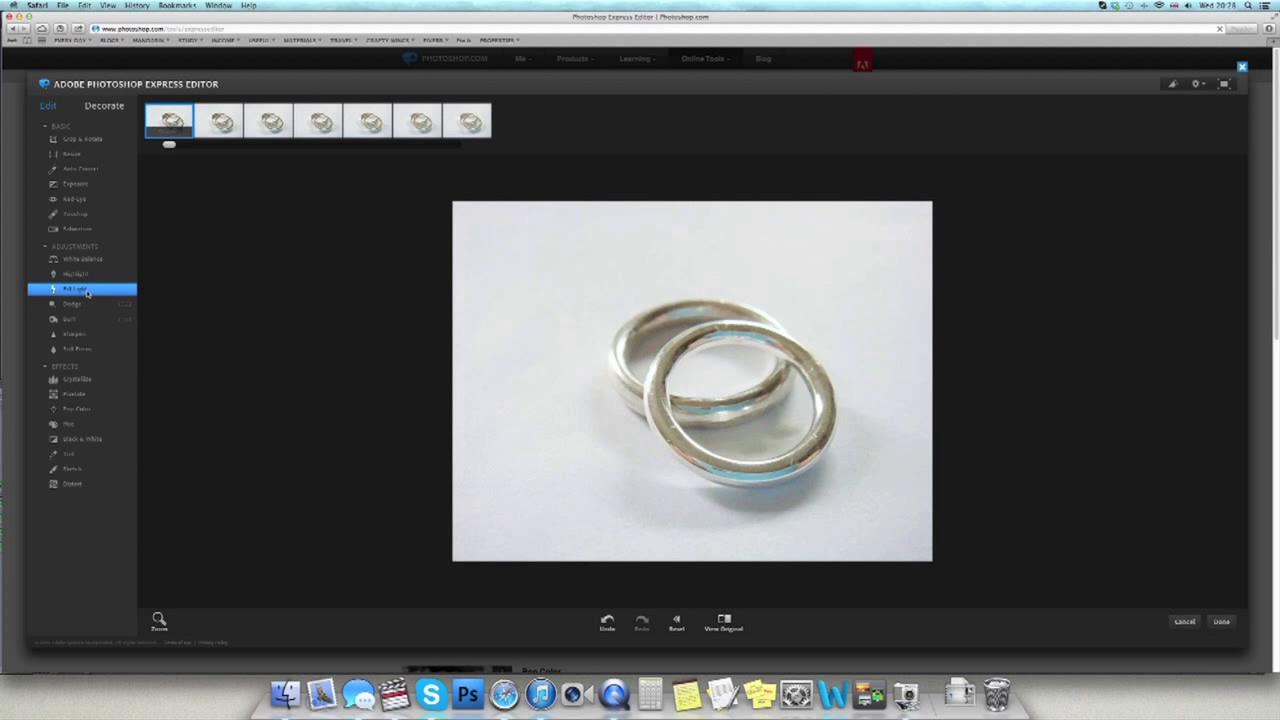
left_click(265, 121)
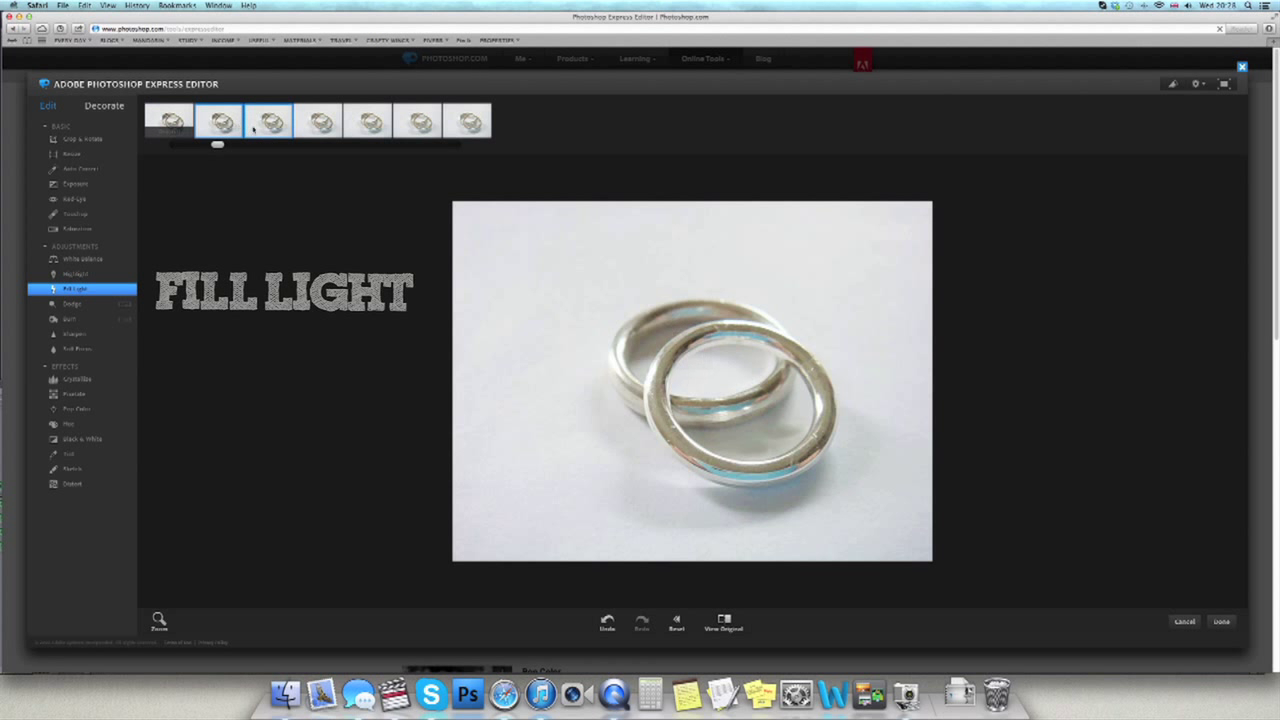
left_click(321, 122)
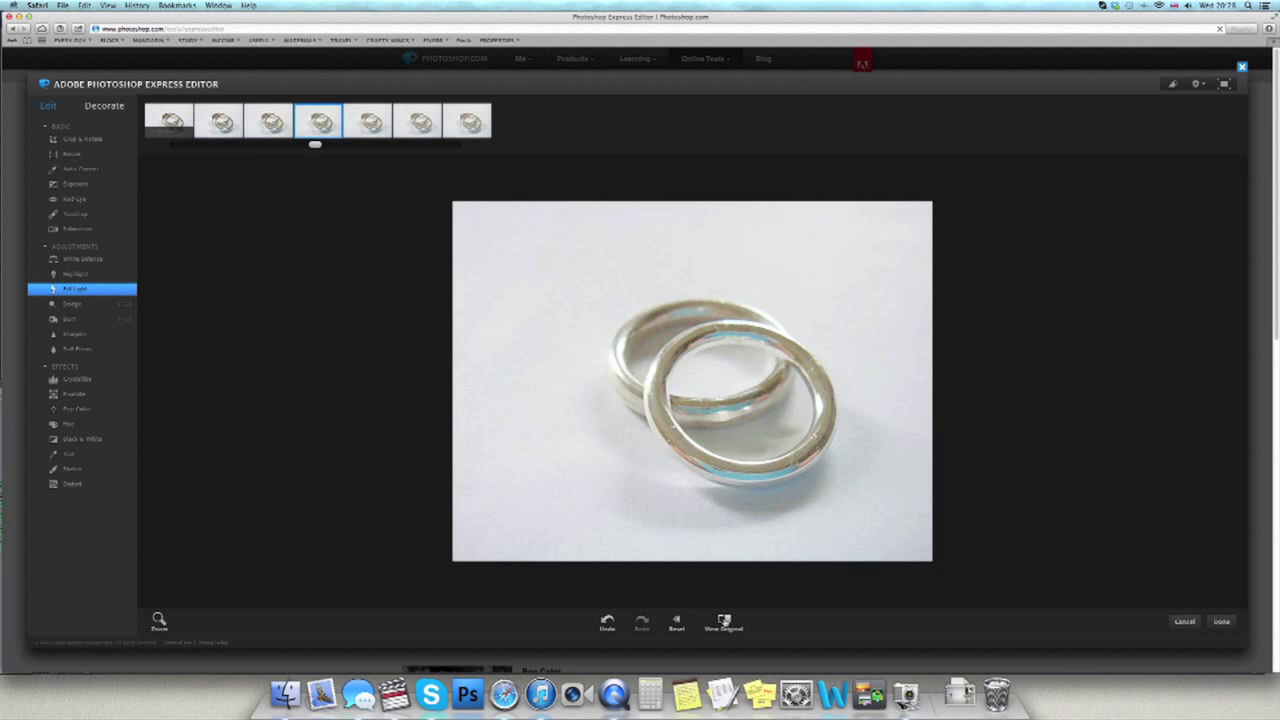
left_click(724, 621)
left_click(724, 622)
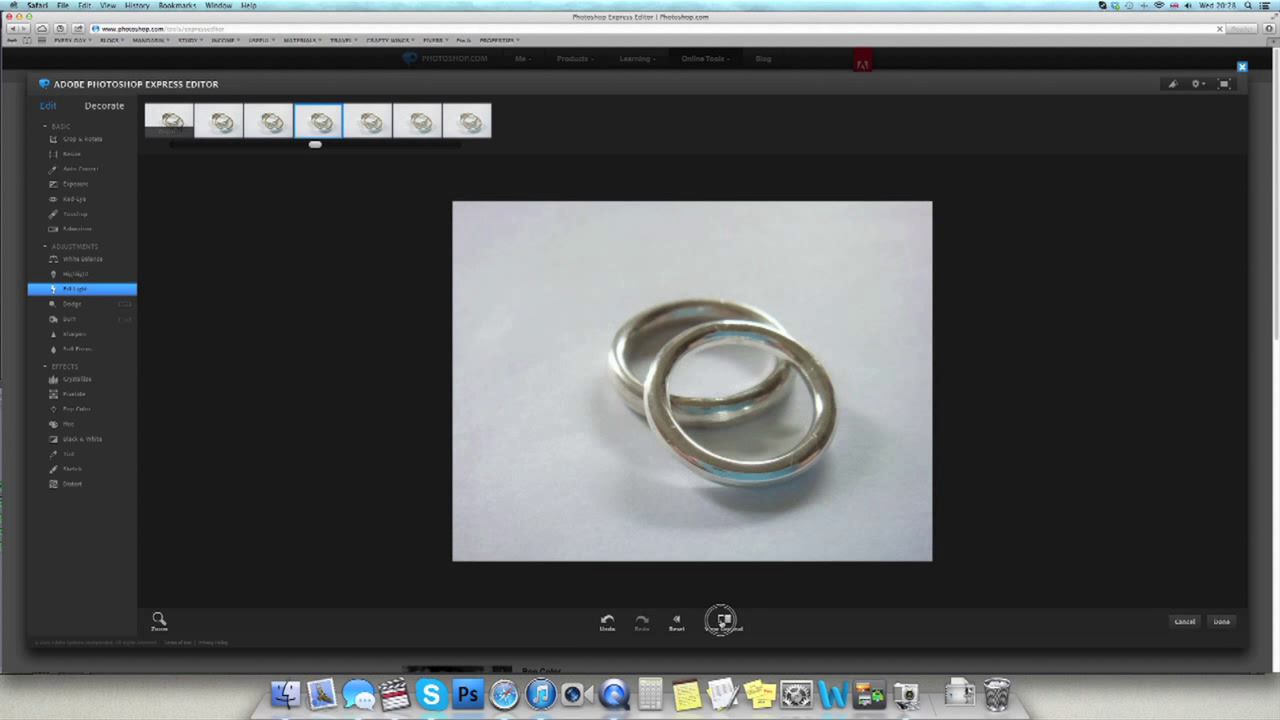
left_click(724, 621)
- Crop the silver rings photo tighter, compare with the original, then Cancel out of the editor
left_click(75, 140)
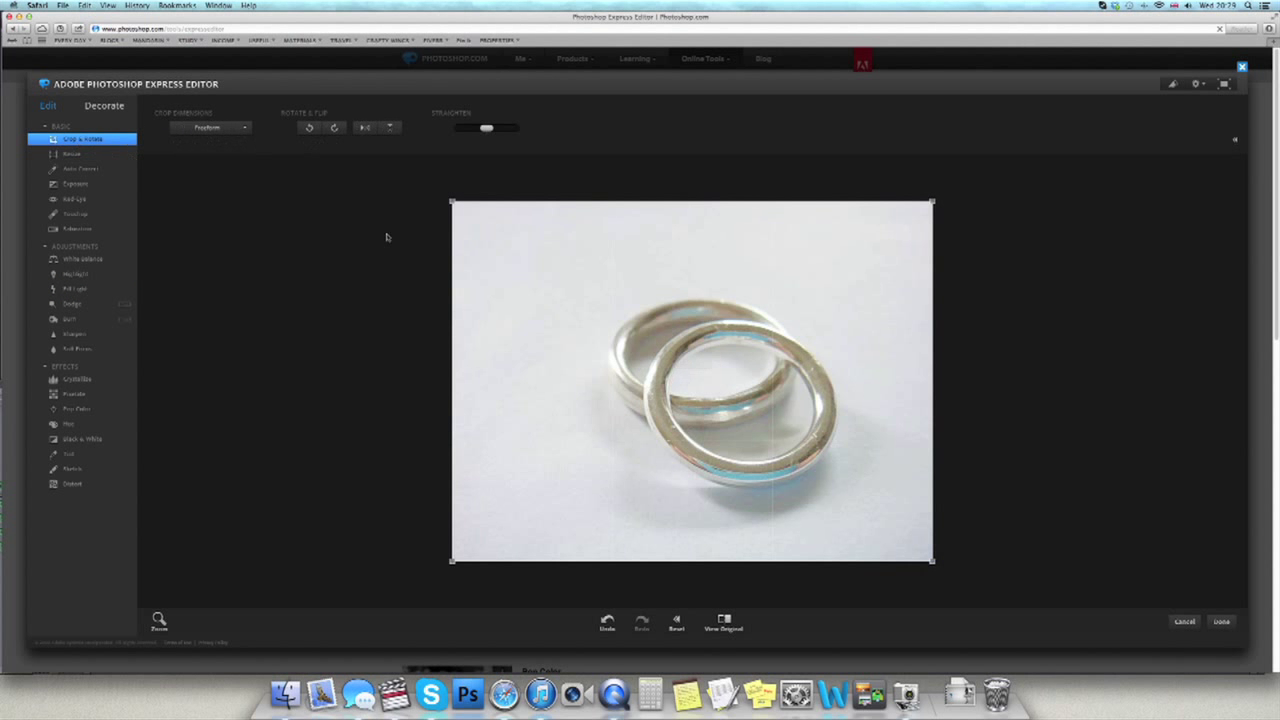
left_click_drag(452, 201, 524, 236)
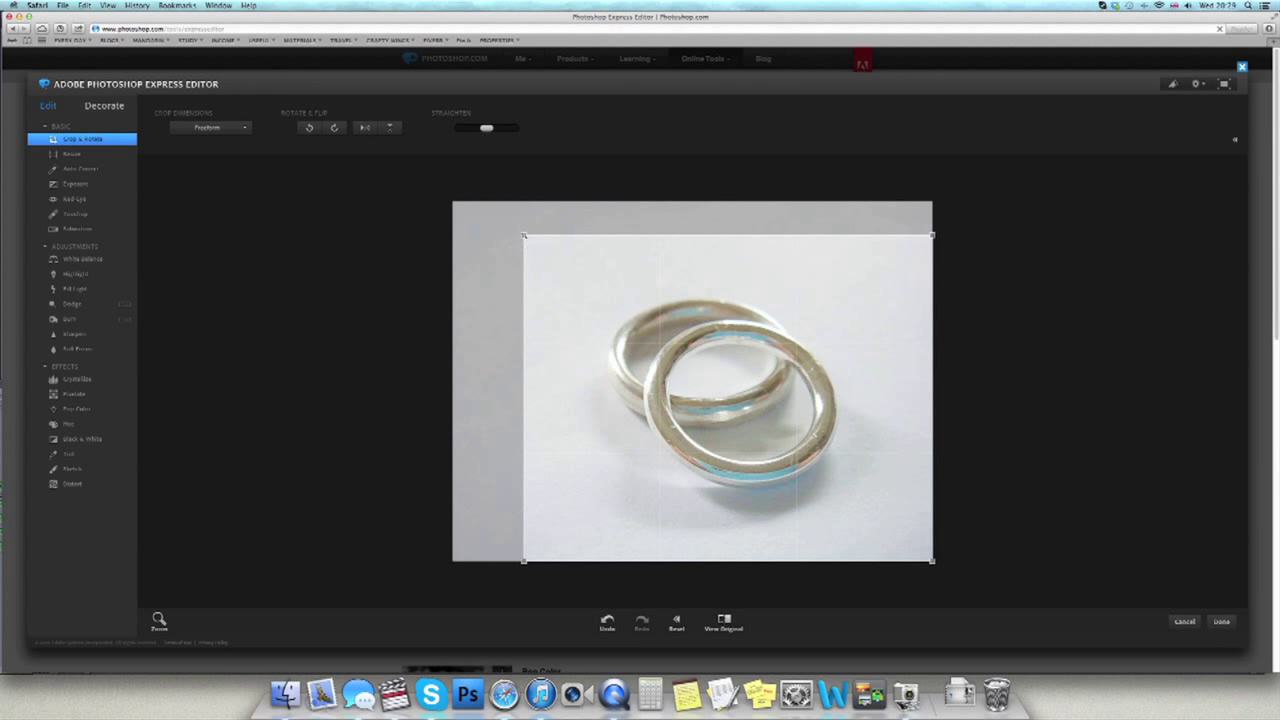
left_click(66, 216)
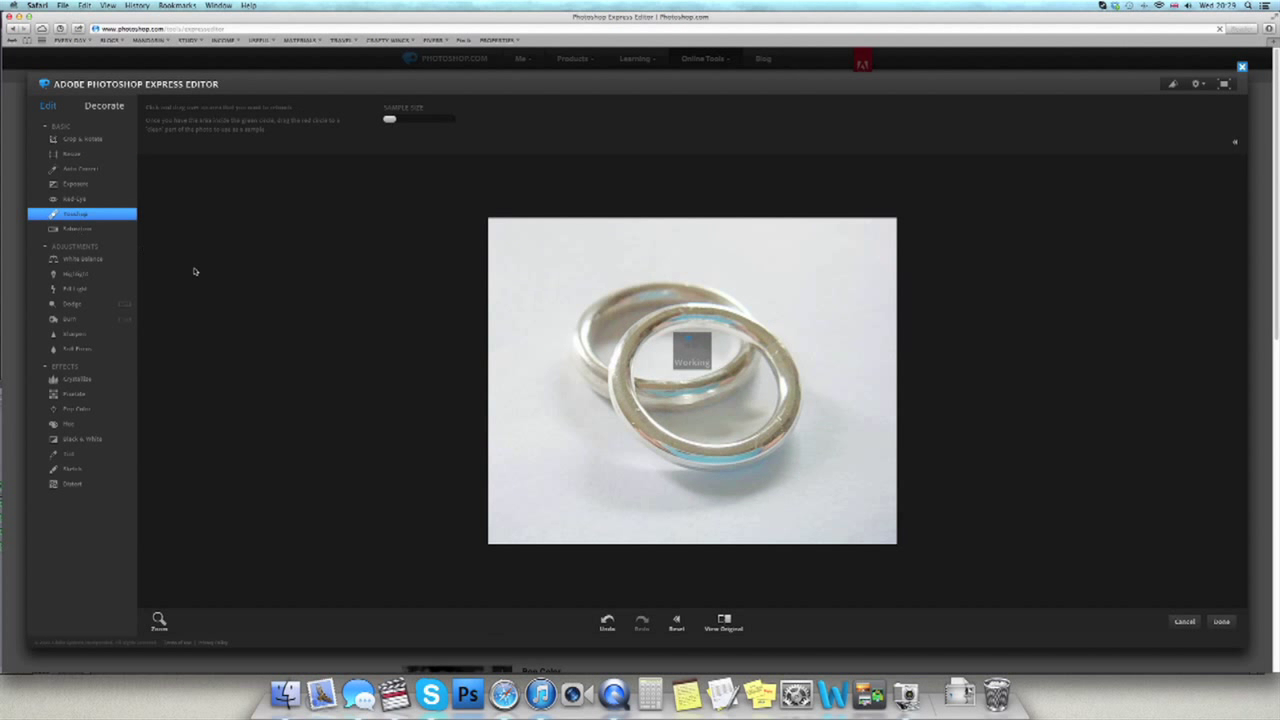
left_click(724, 619)
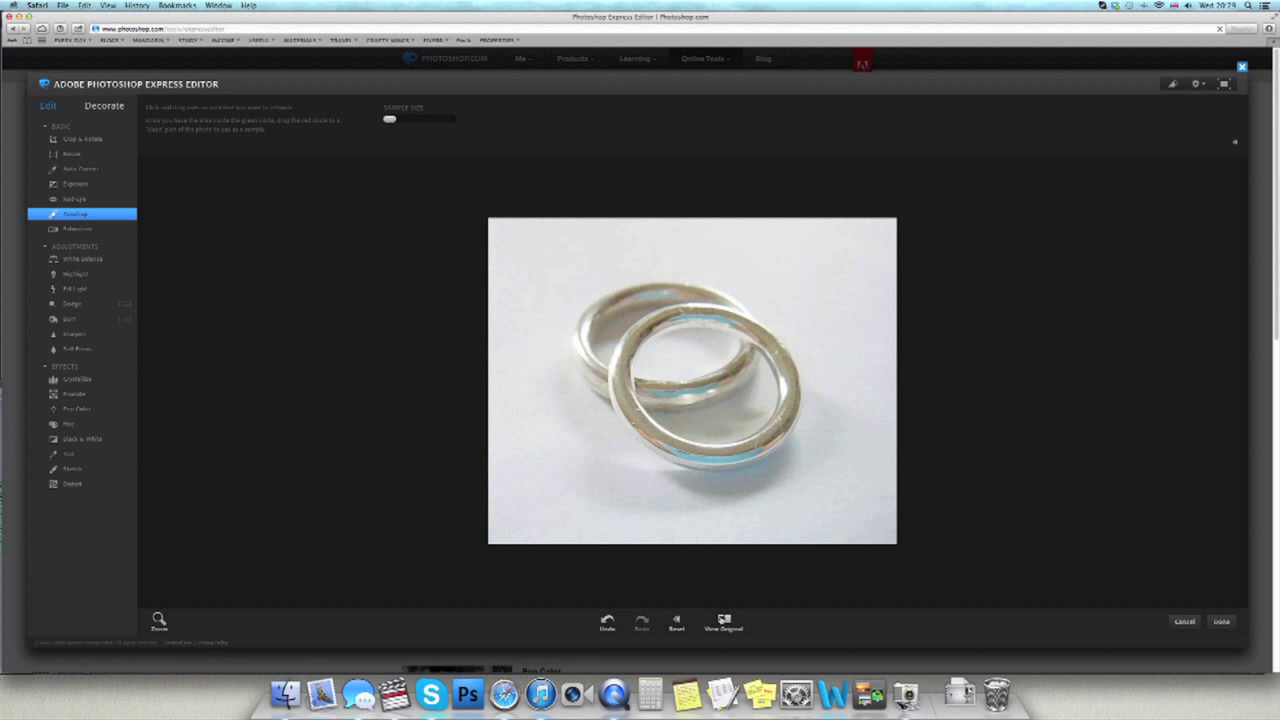
left_click(723, 620)
left_click(1185, 622)
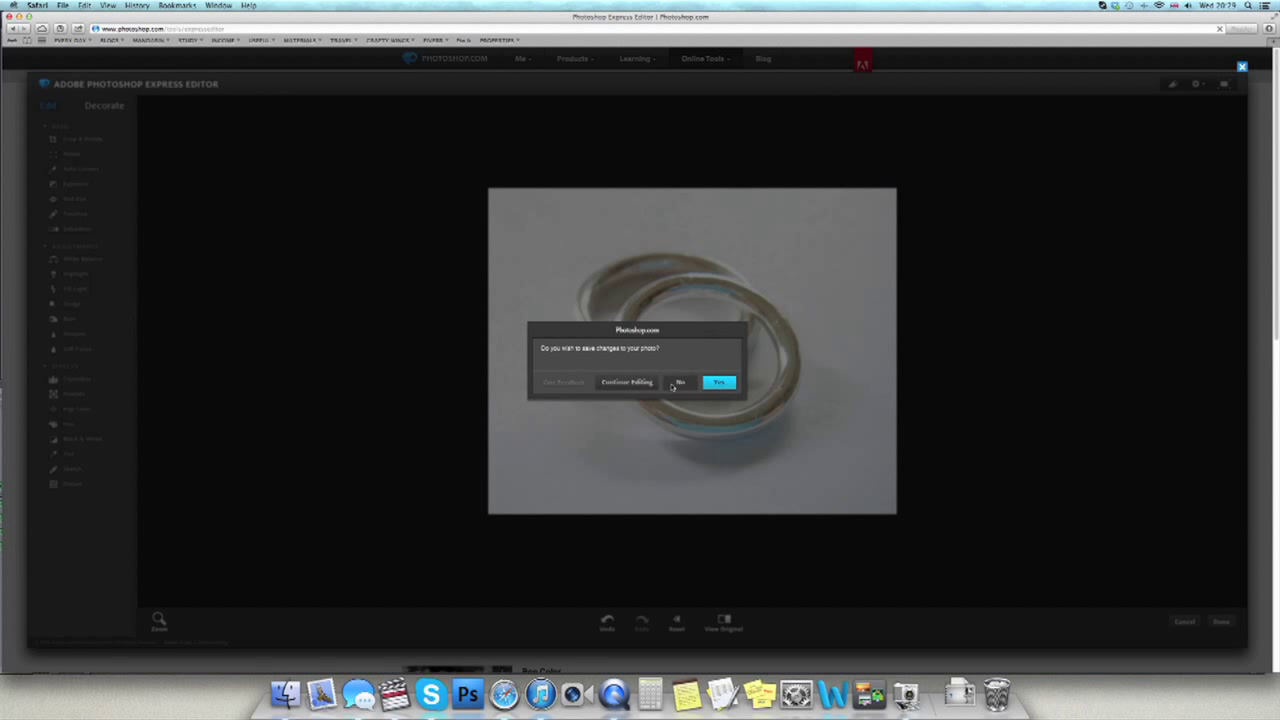
- Discard the rings edits and upload the red-bead bracelet photo test 6 into the editor
left_click(679, 384)
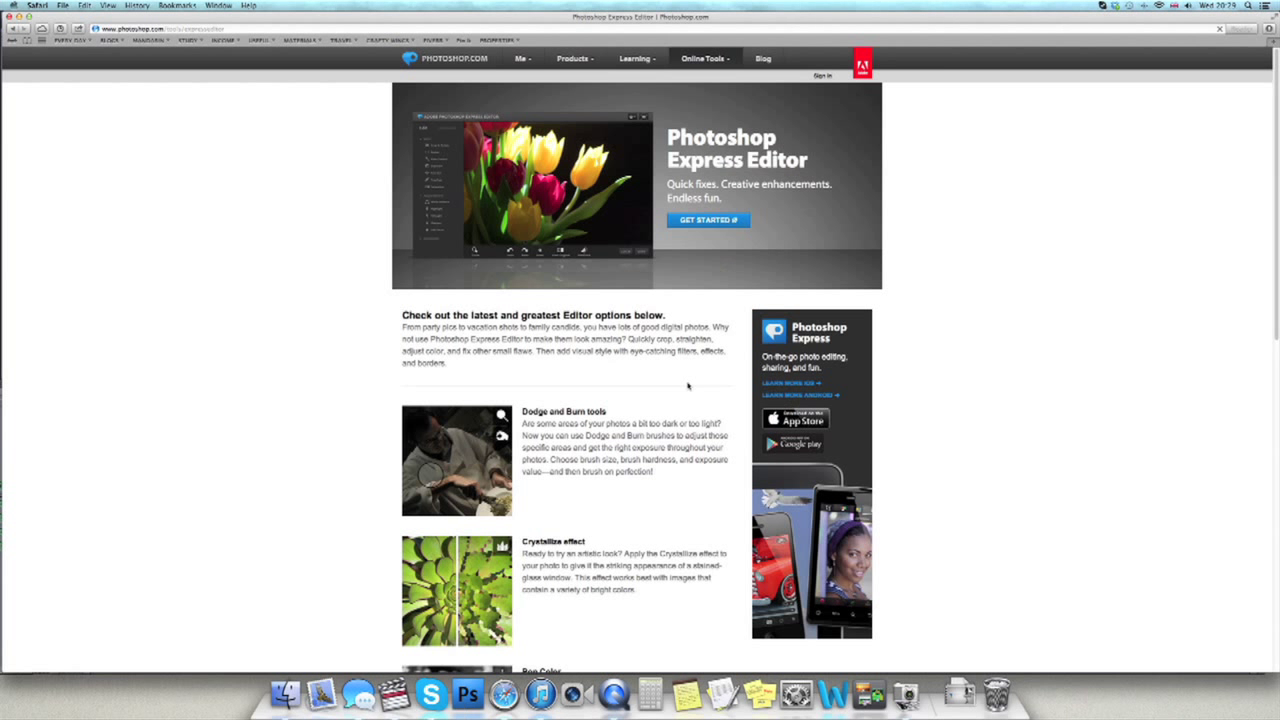
left_click(708, 220)
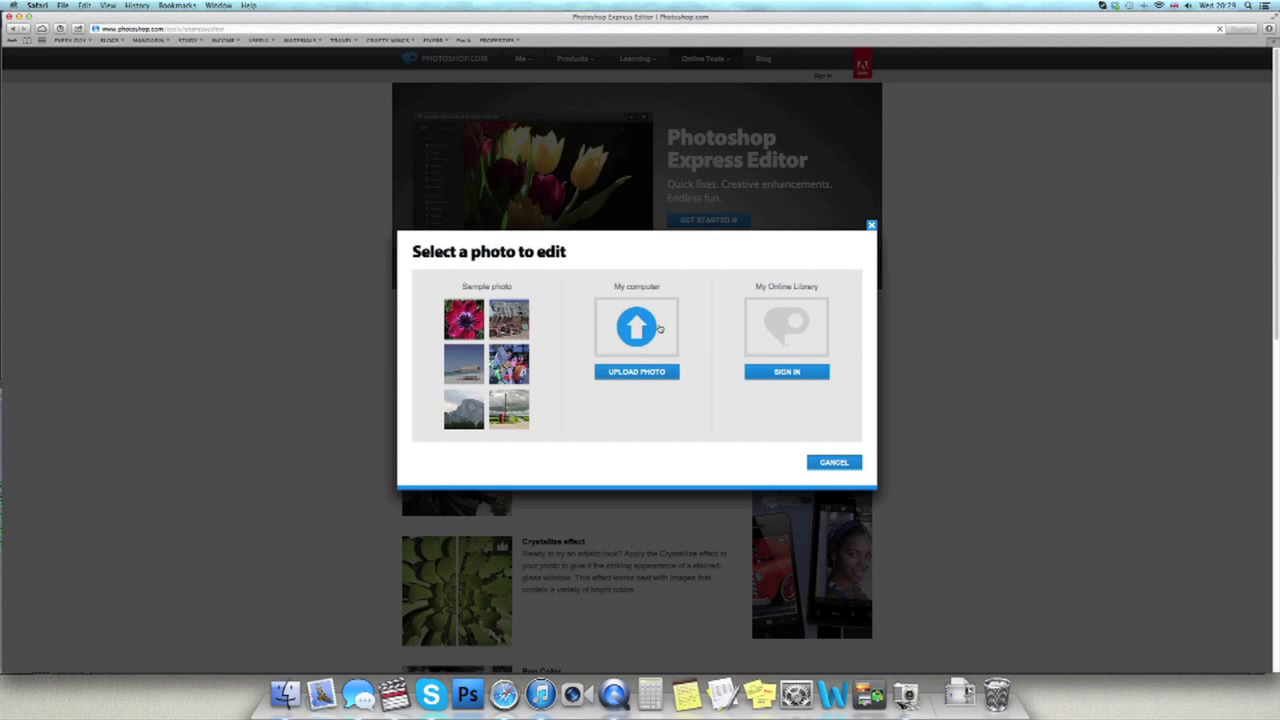
left_click(631, 372)
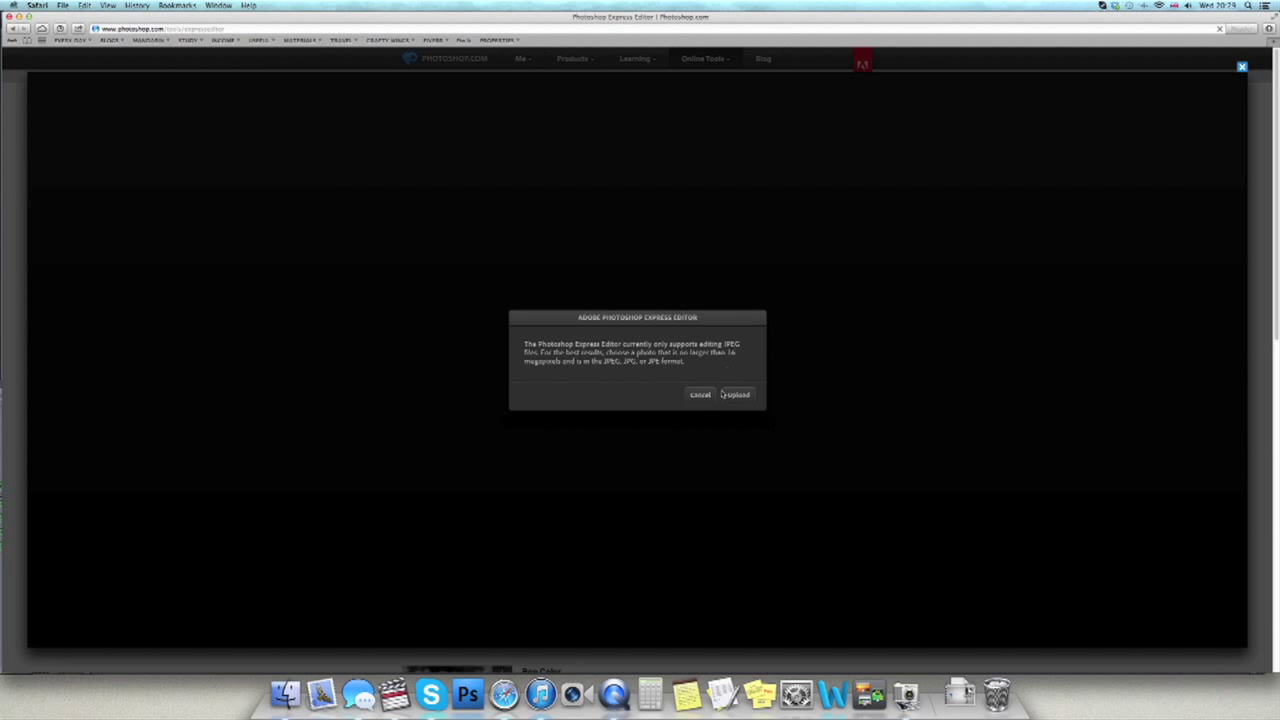
left_click(739, 396)
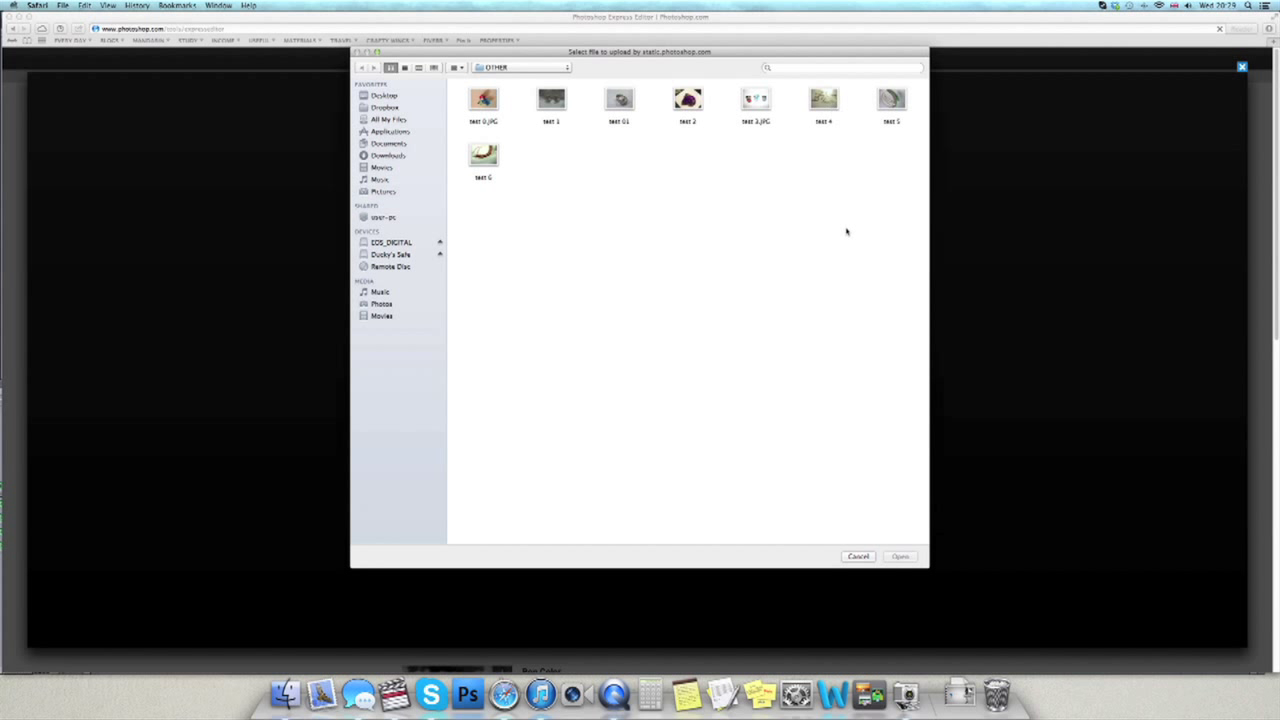
left_click(482, 157)
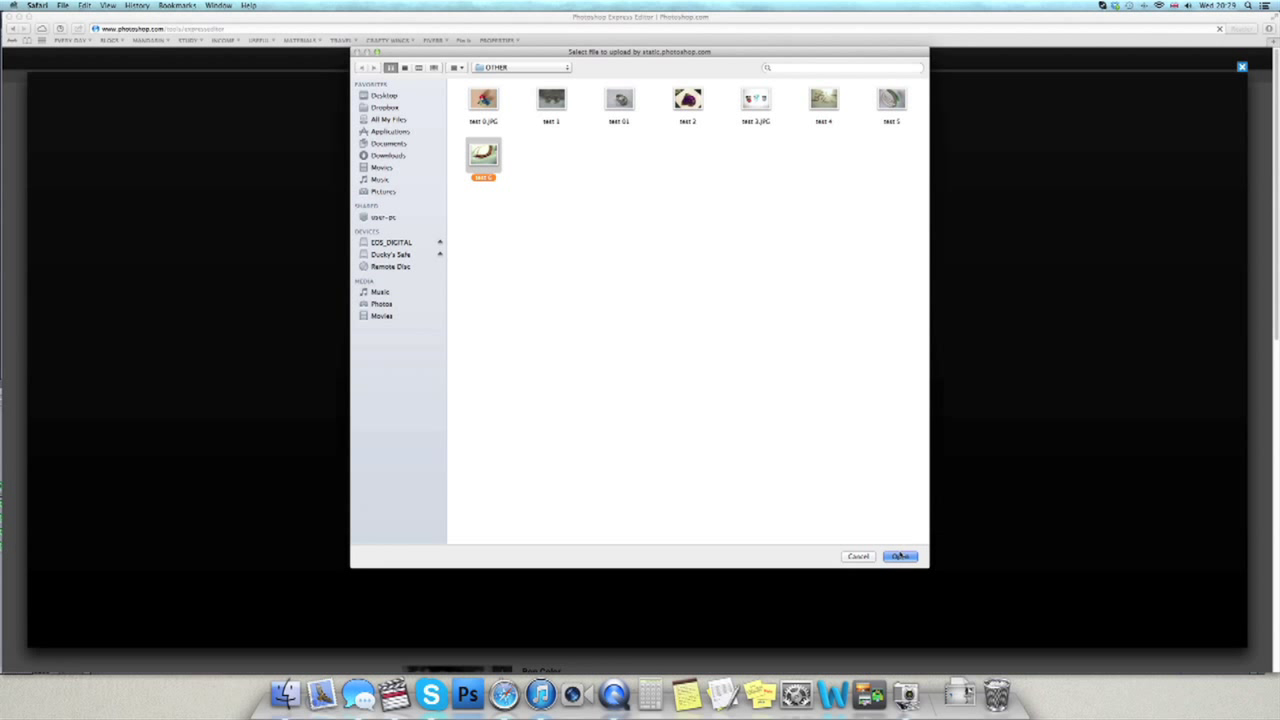
key("Return")
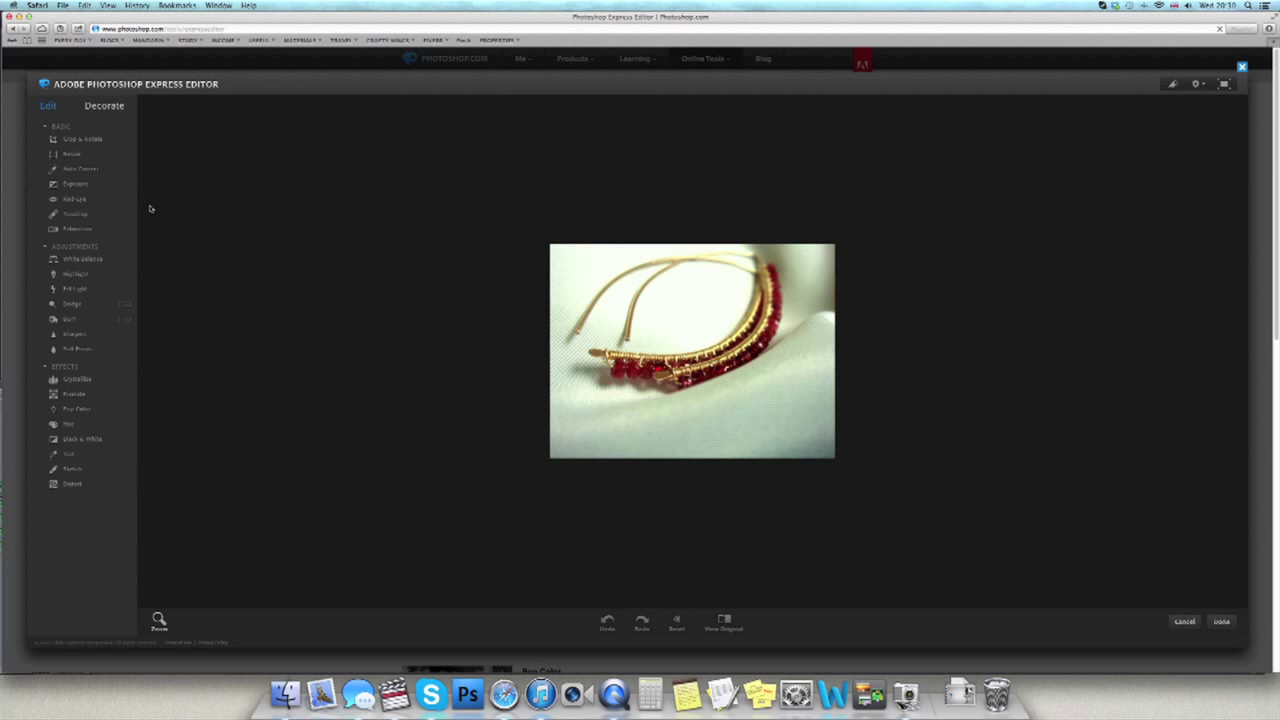
- Apply the fluorescent white balance preset and brighten exposure one step with the fifth preset
left_click(105, 170)
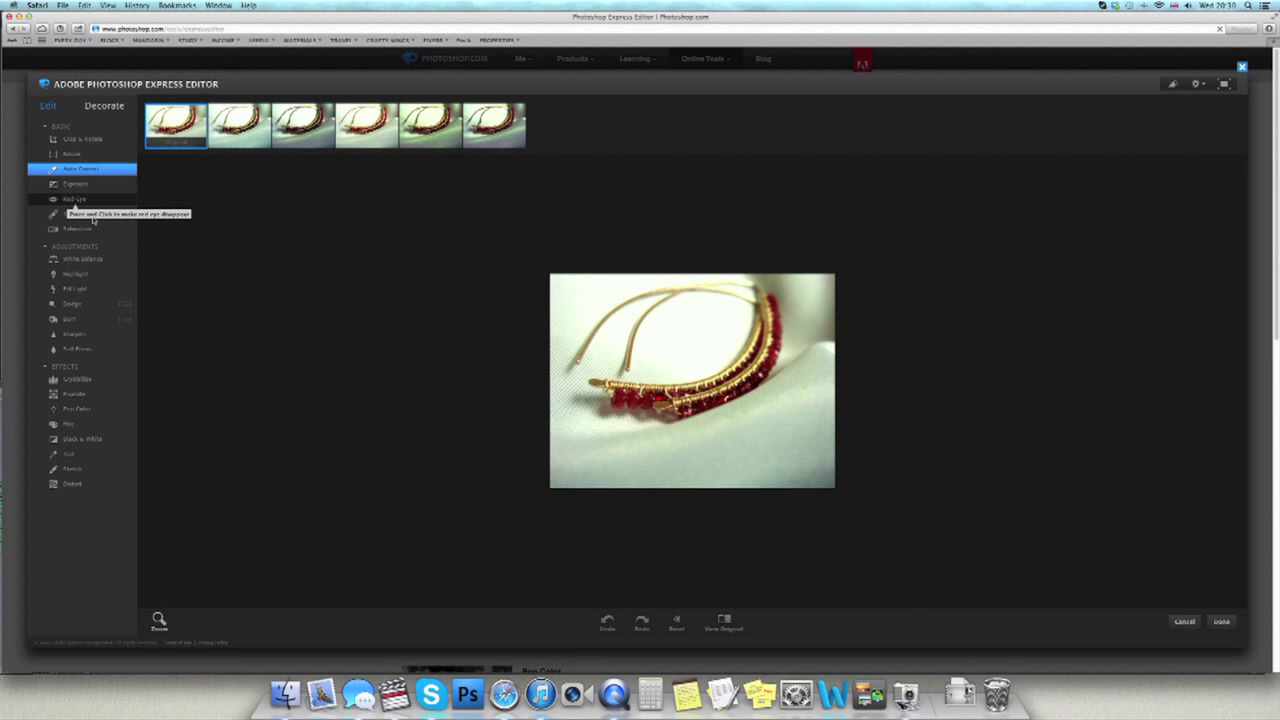
left_click(98, 261)
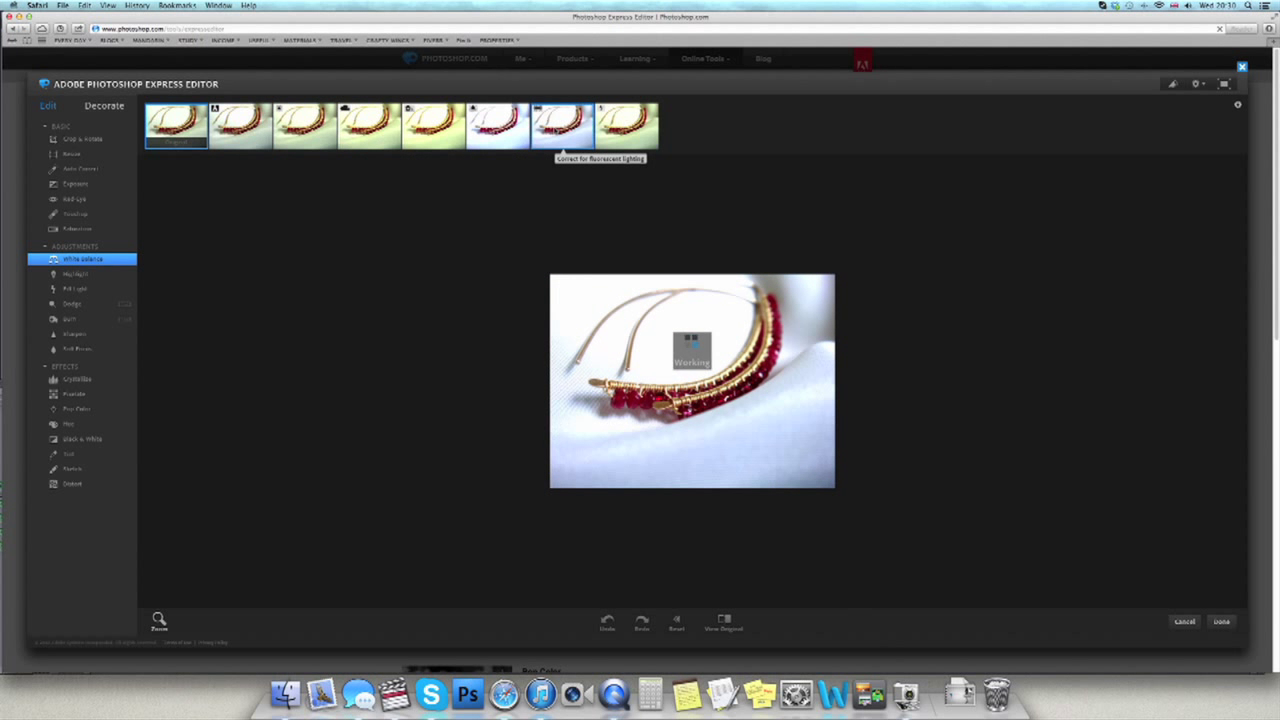
left_click(562, 128)
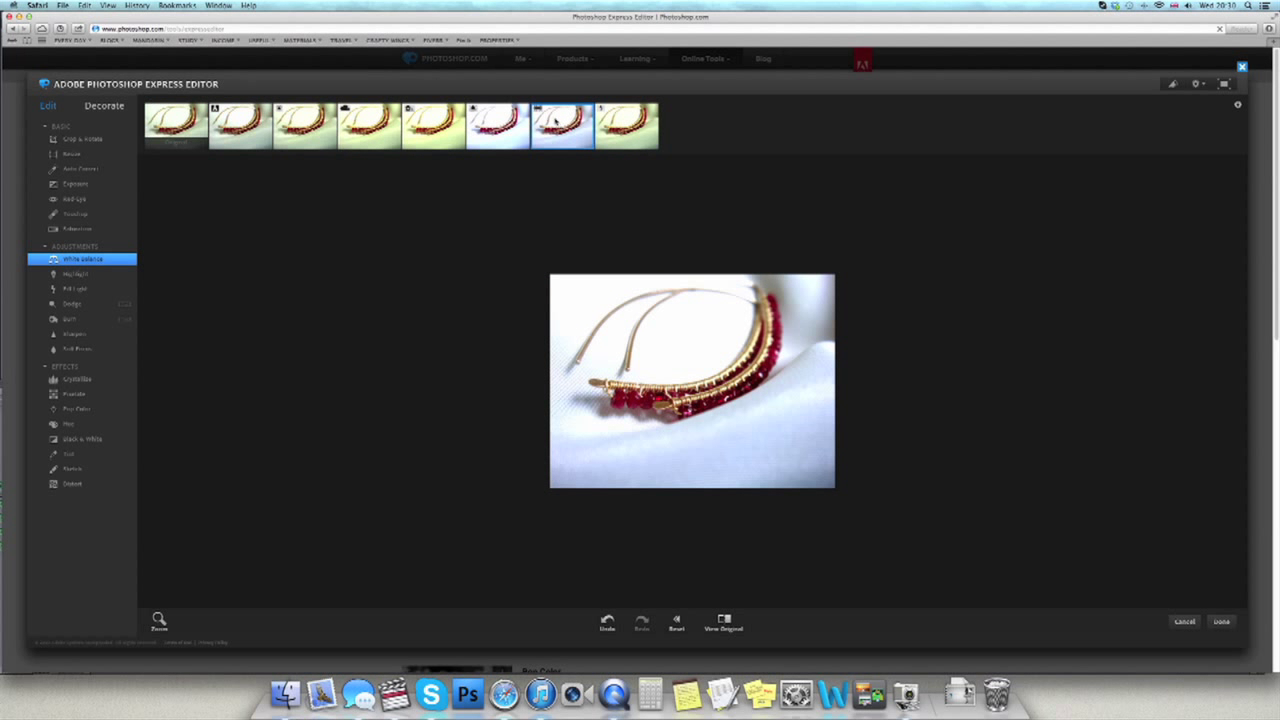
left_click(74, 185)
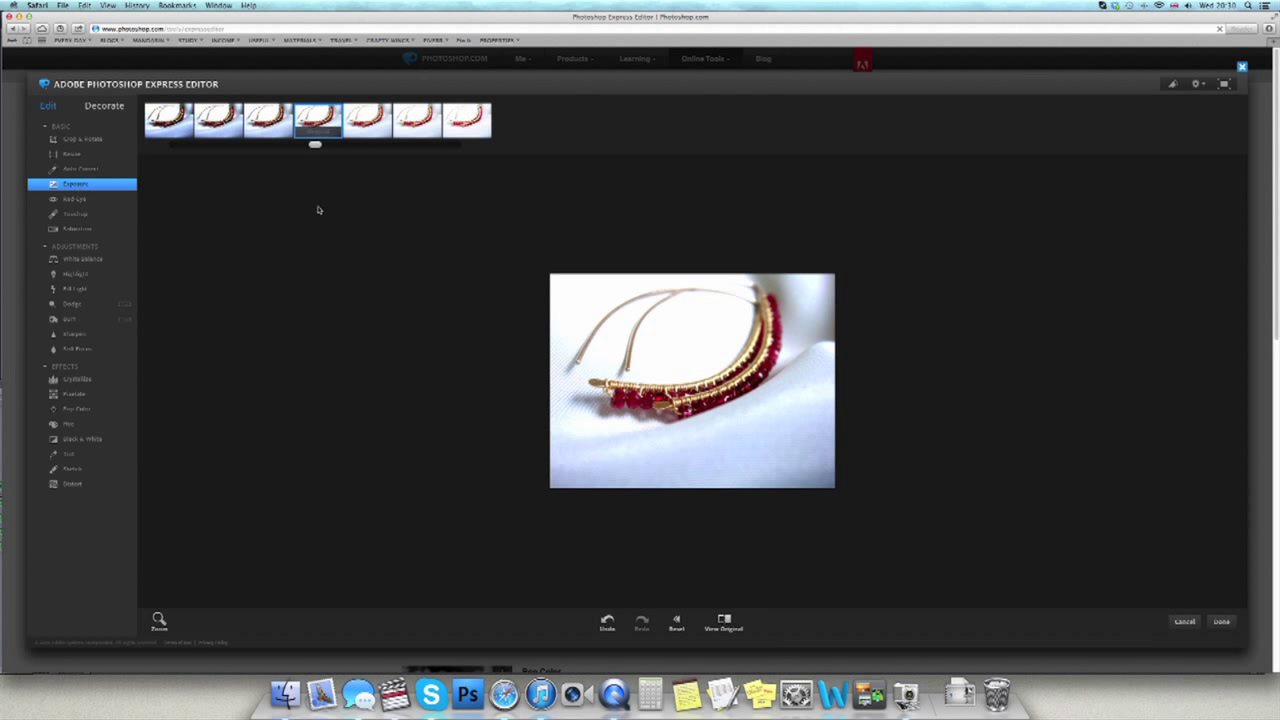
left_click(367, 120)
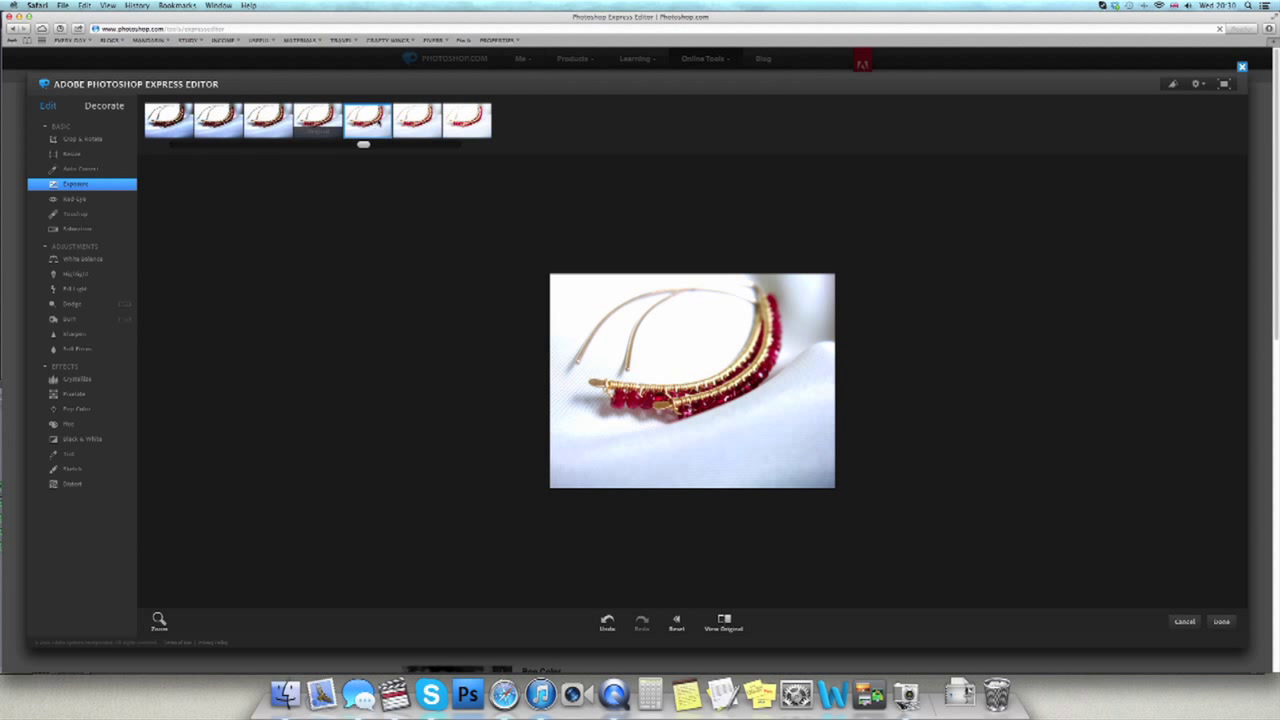
- Try a lower saturation preset, then settle on the fourth saturation preset
left_click(79, 229)
left_click(272, 122)
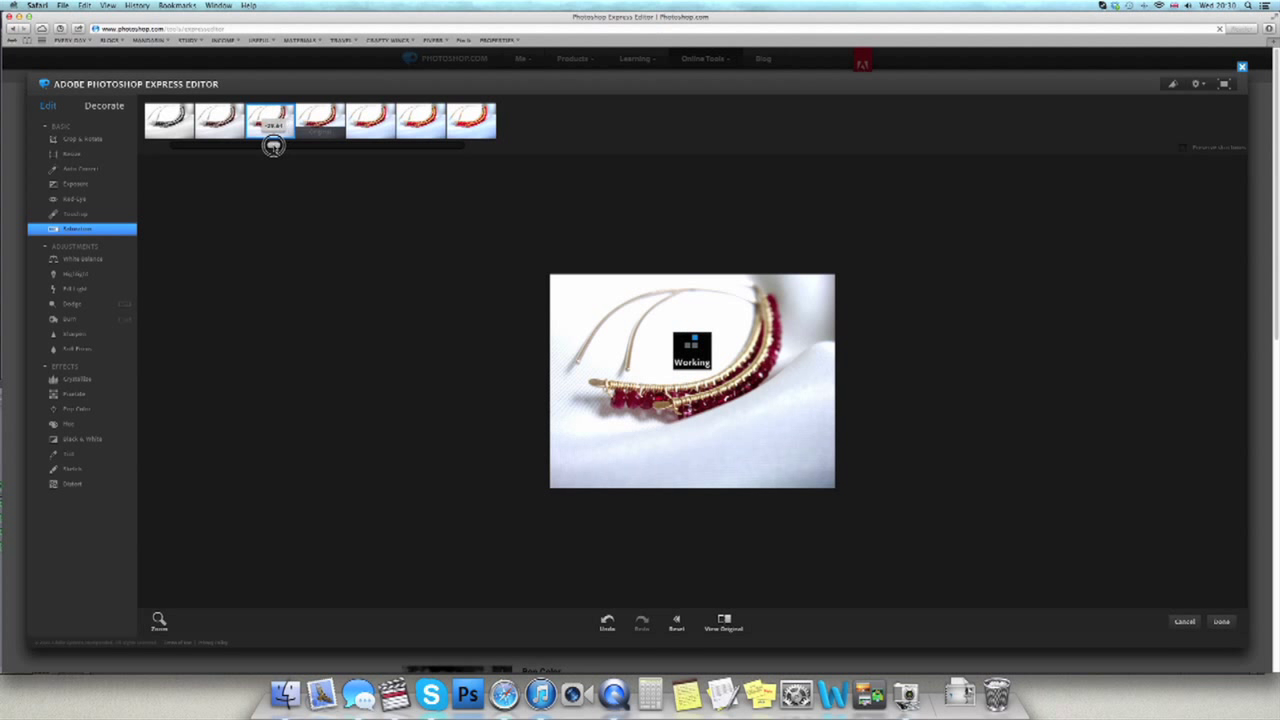
left_click_drag(285, 146, 297, 147)
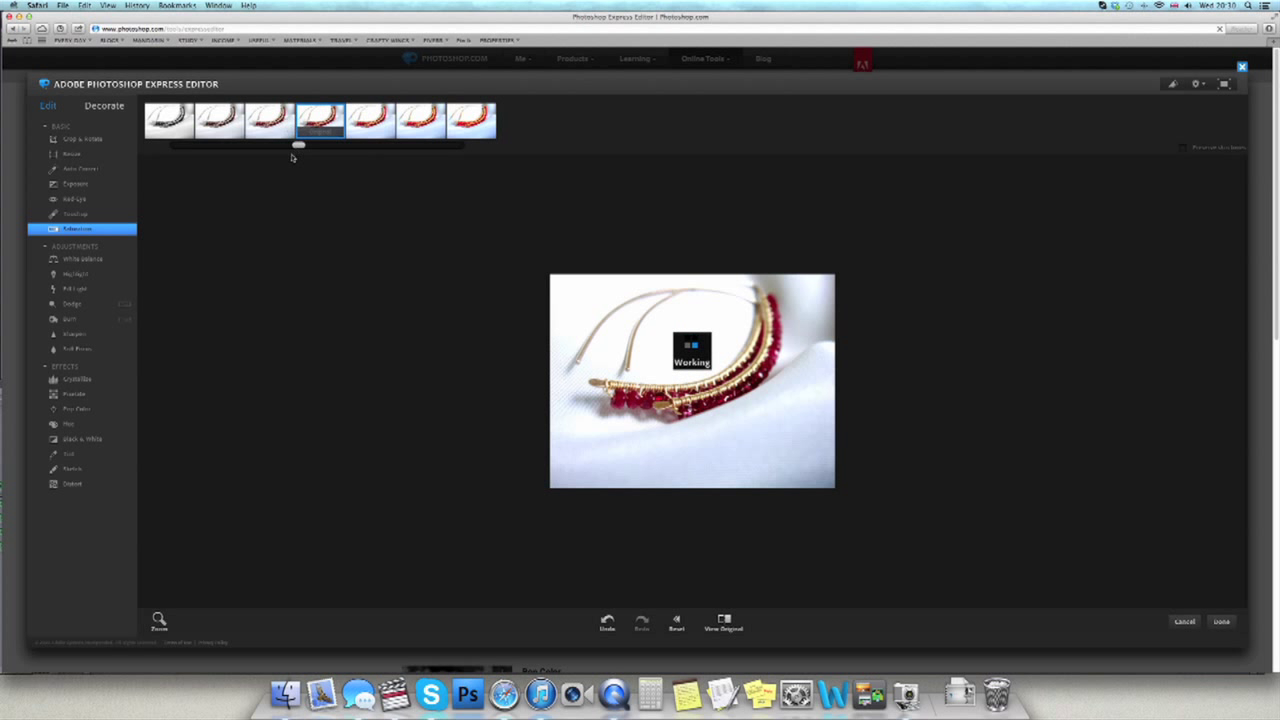
- Sharpen the bracelet photo with the Sharpen slider and compare it against the original
left_click(72, 336)
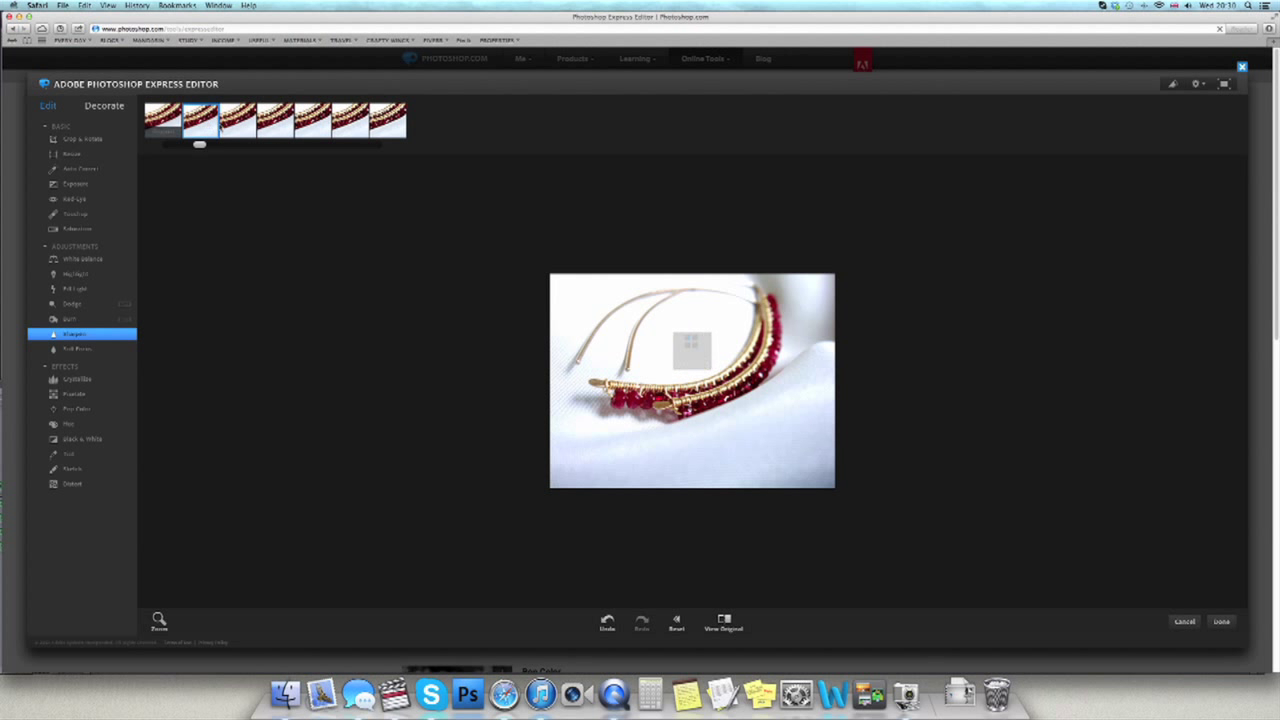
left_click_drag(216, 147, 199, 146)
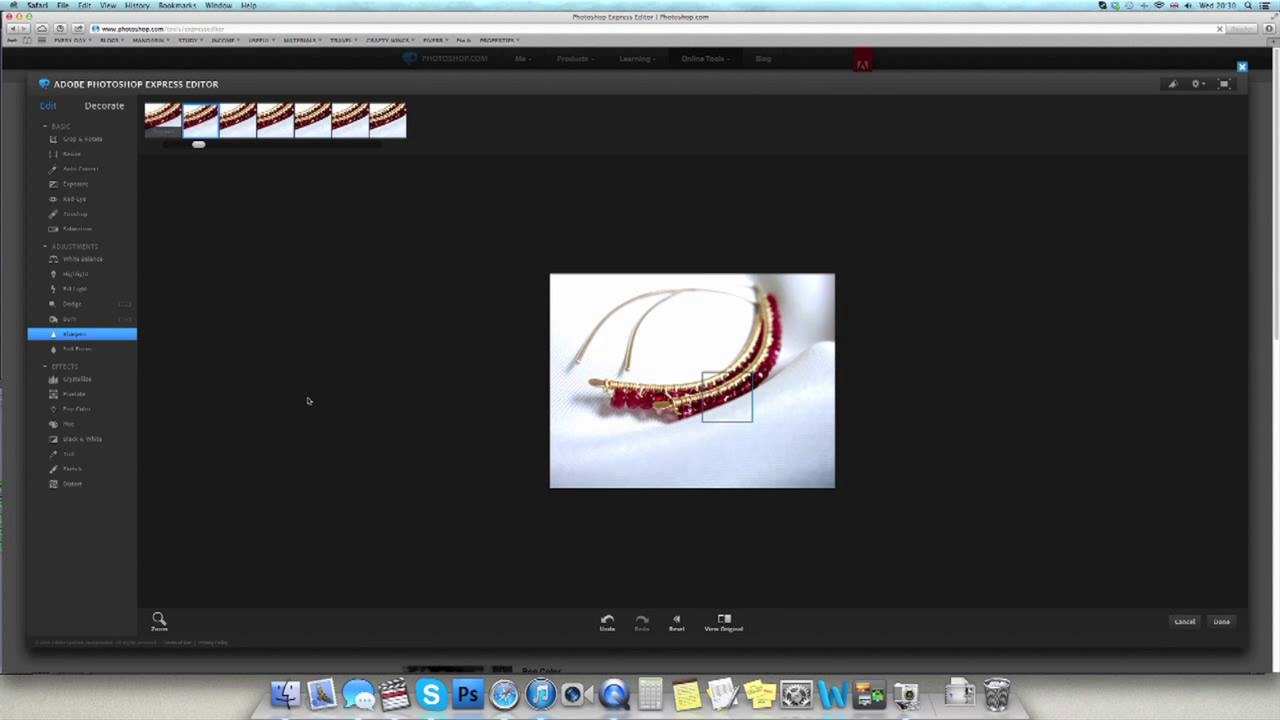
left_click(724, 620)
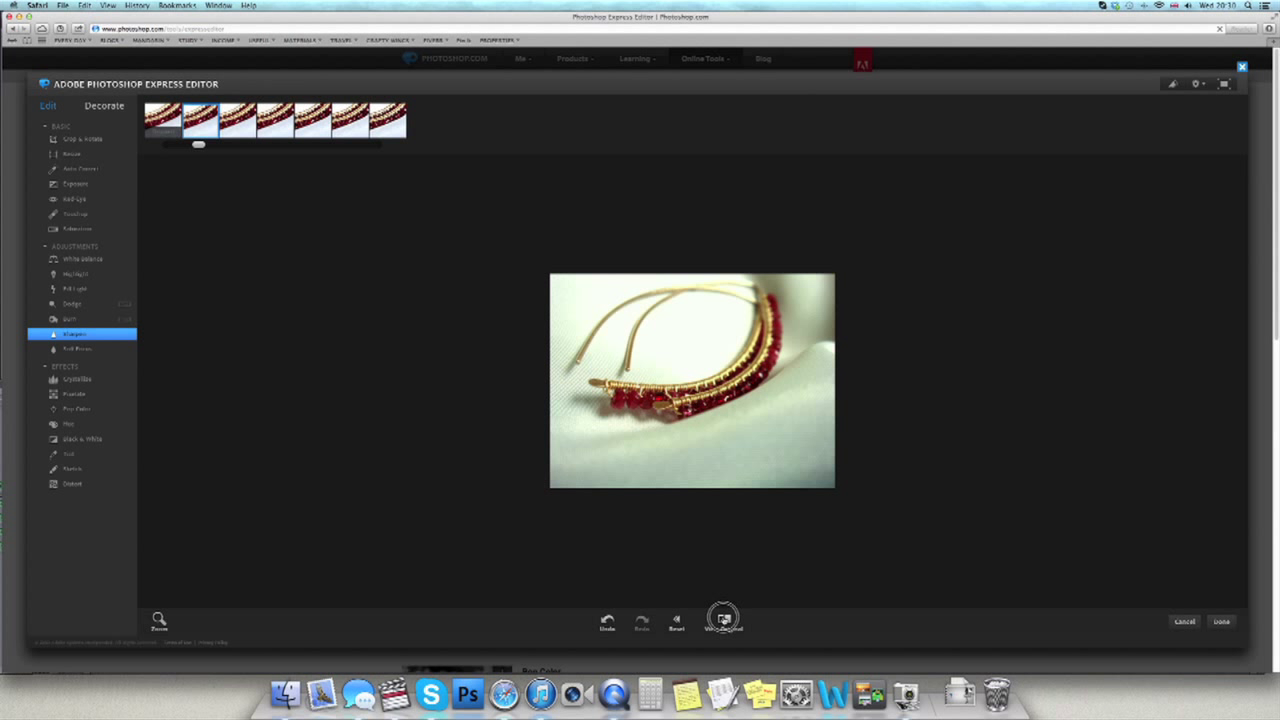
left_click(724, 620)
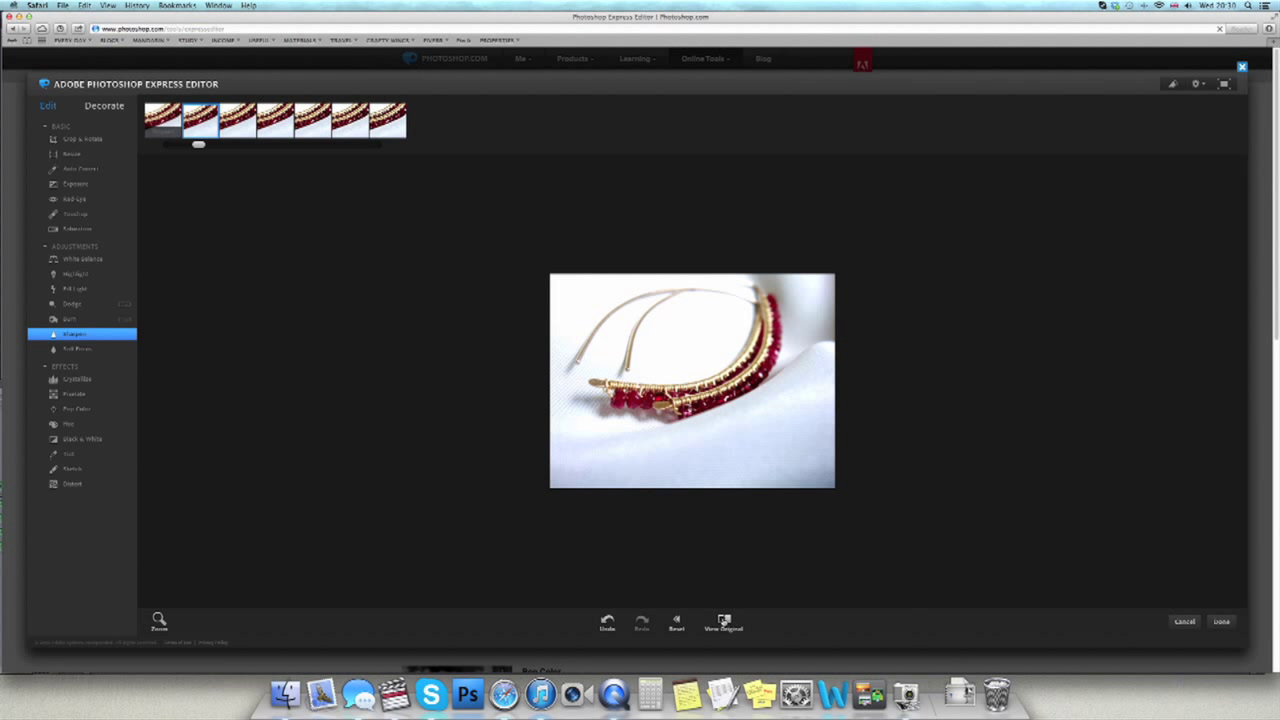
left_click(724, 621)
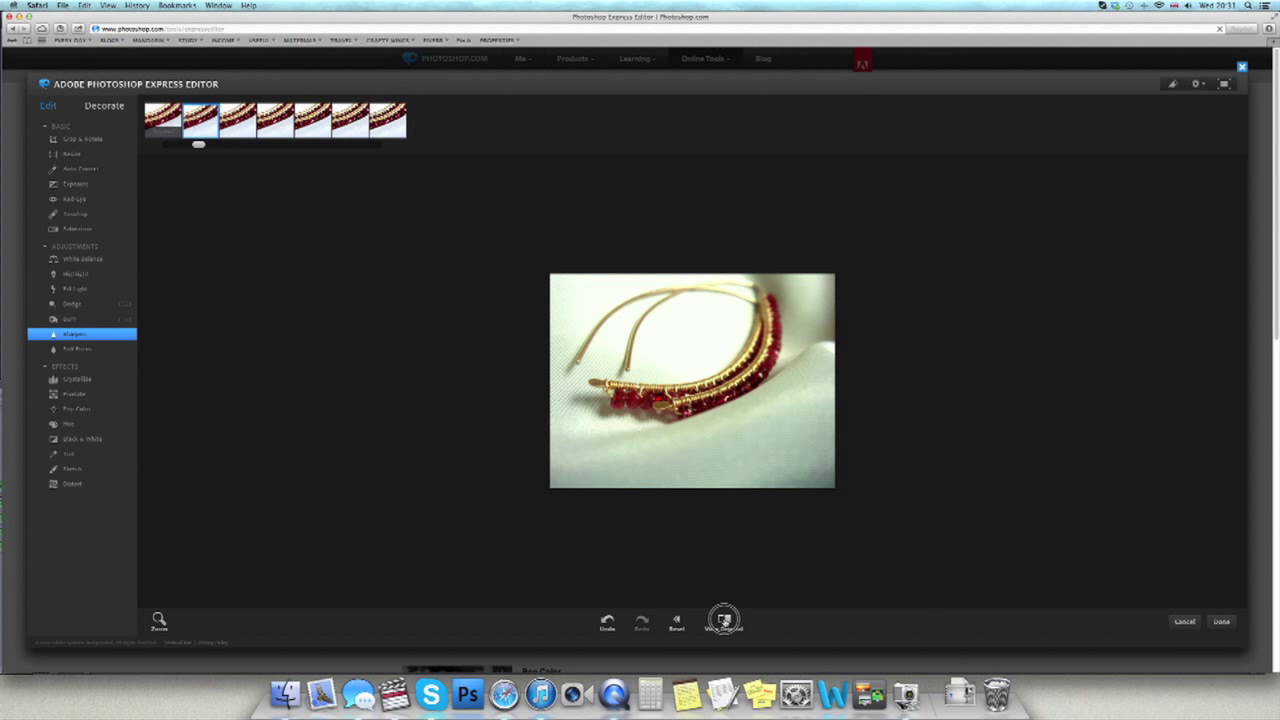
left_click(724, 621)
- Flip briefly to the original and back, then cancel out of the editor
left_click(724, 621)
left_click(724, 621)
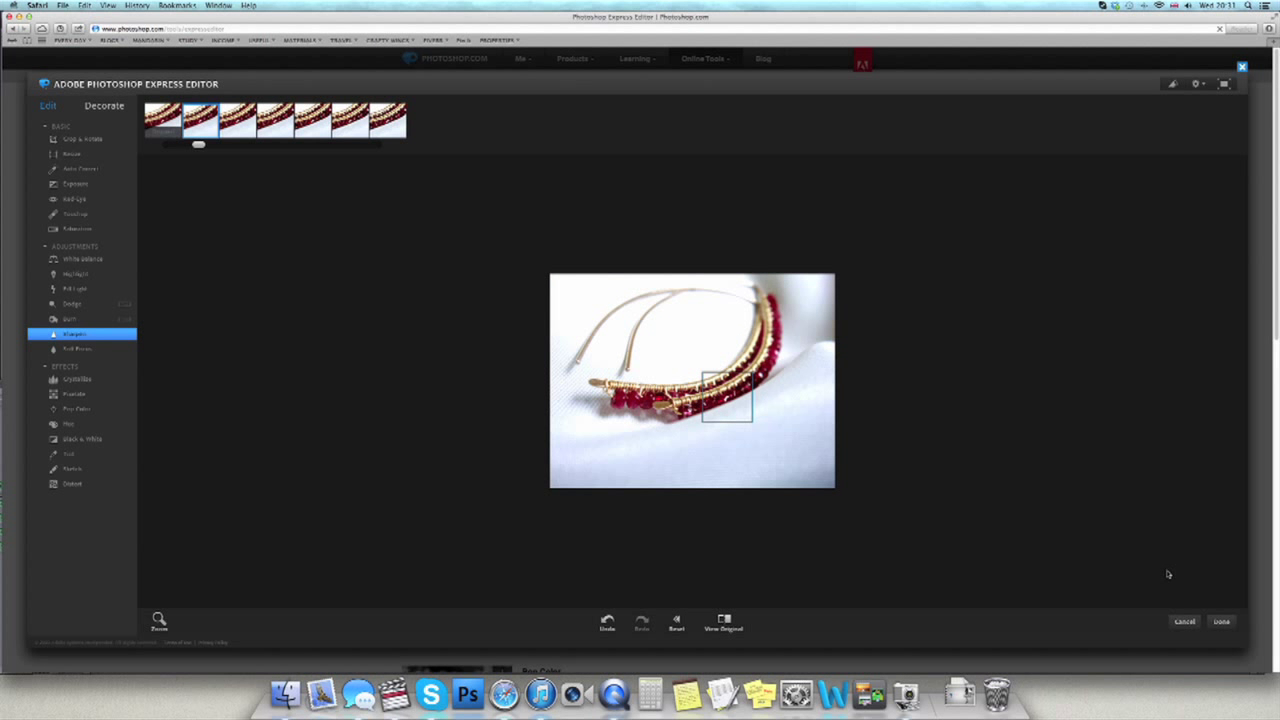
left_click(1181, 622)
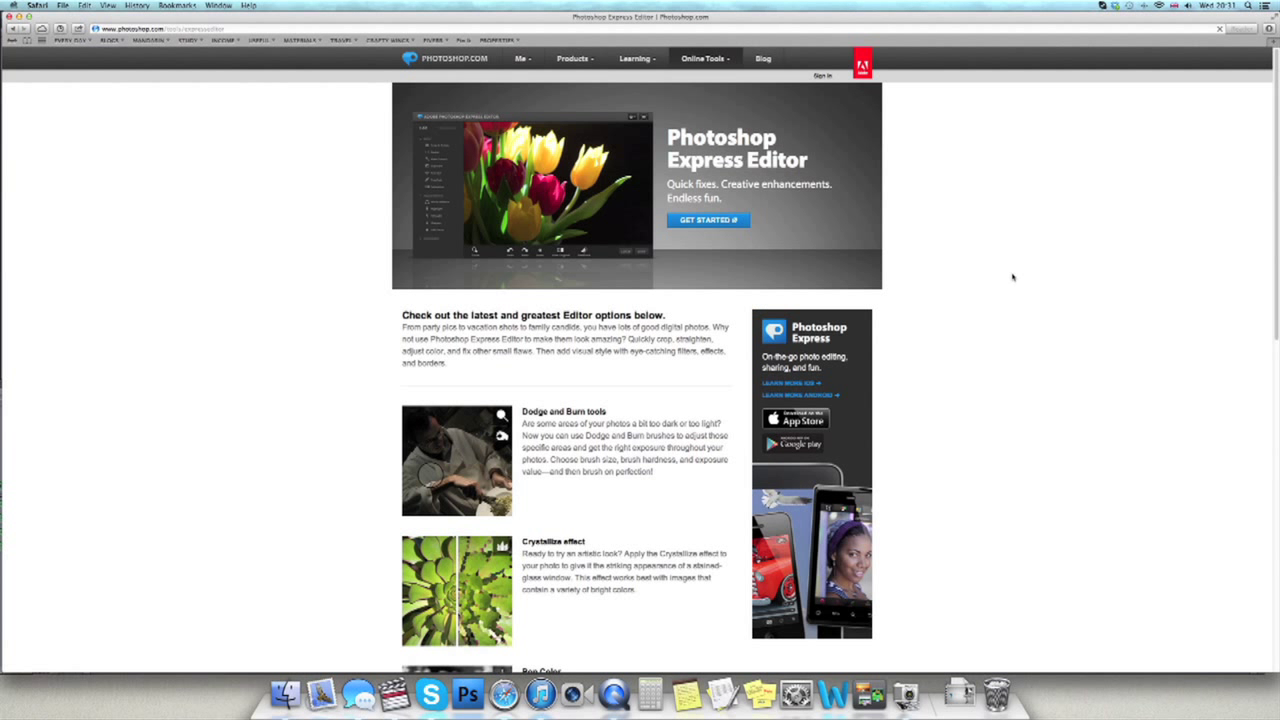